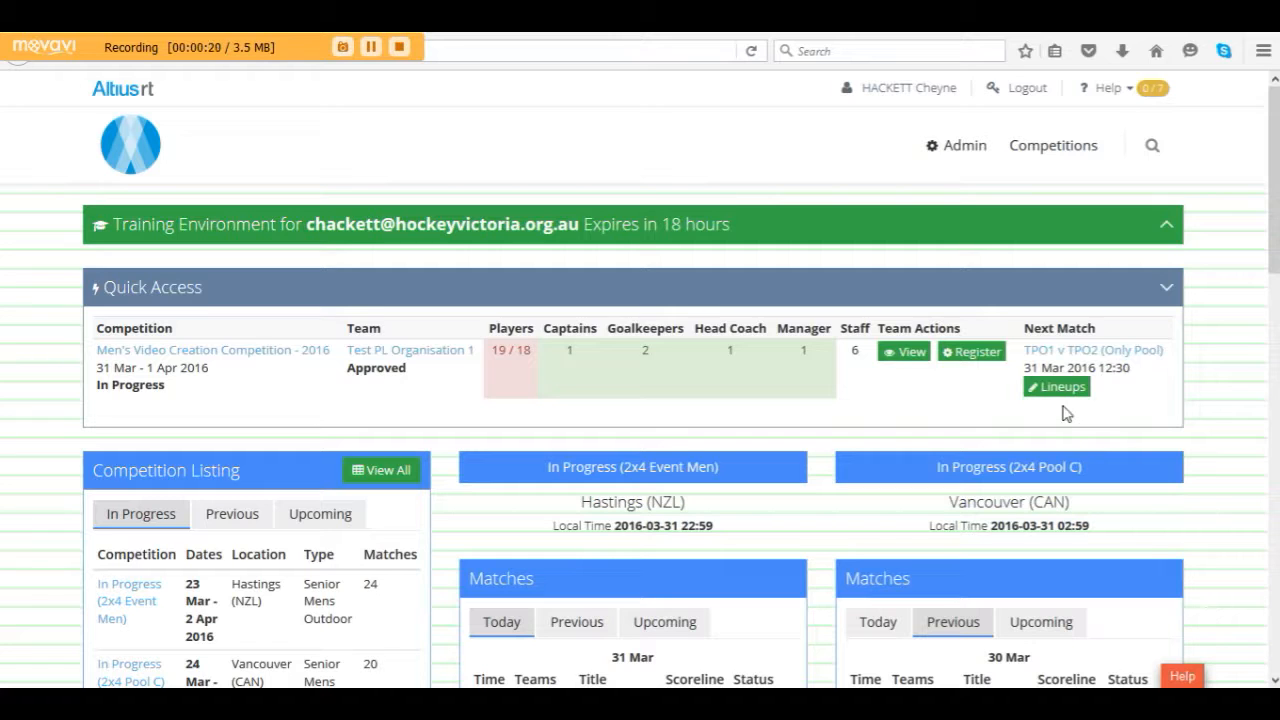
# Step: Open the lineups of Test PL Organisation 1 for its next match, TPO1 v TPO2 (Only Pool)
pyautogui.moveTo(1038, 398)
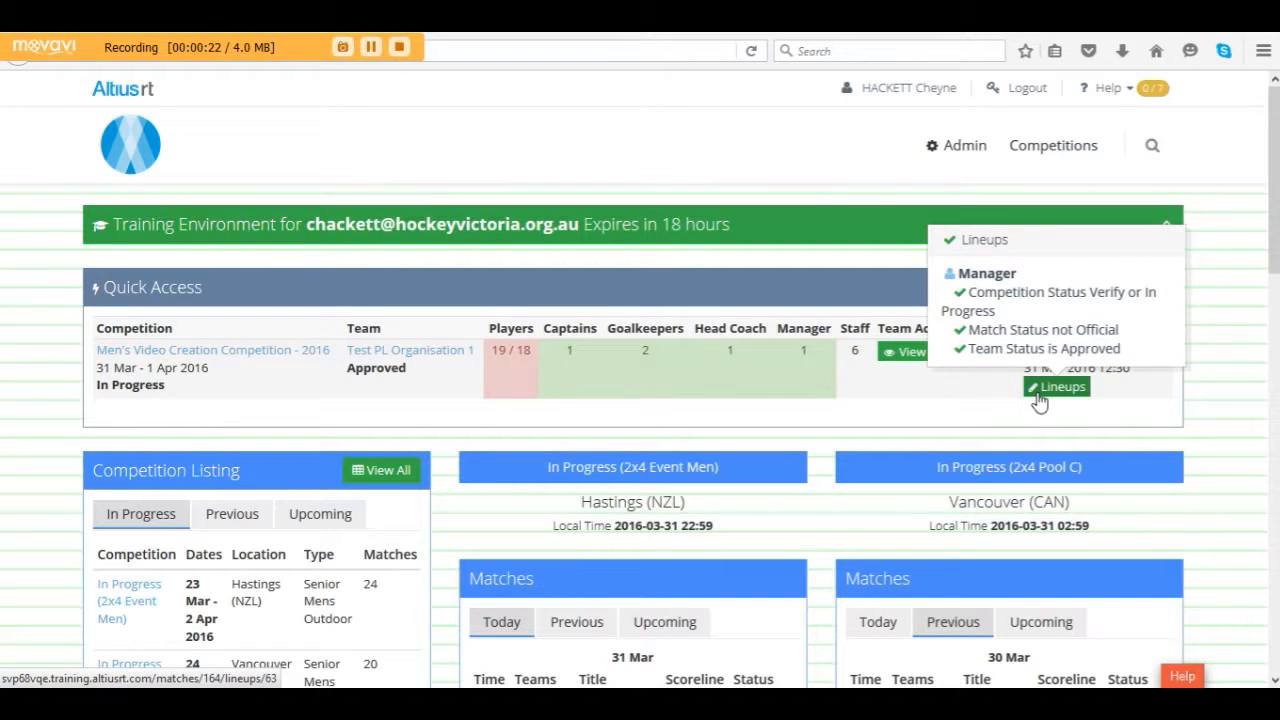
pyautogui.doubleClick(497, 350)
pyautogui.click(858, 349)
pyautogui.doubleClick(858, 349)
pyautogui.moveTo(968, 372)
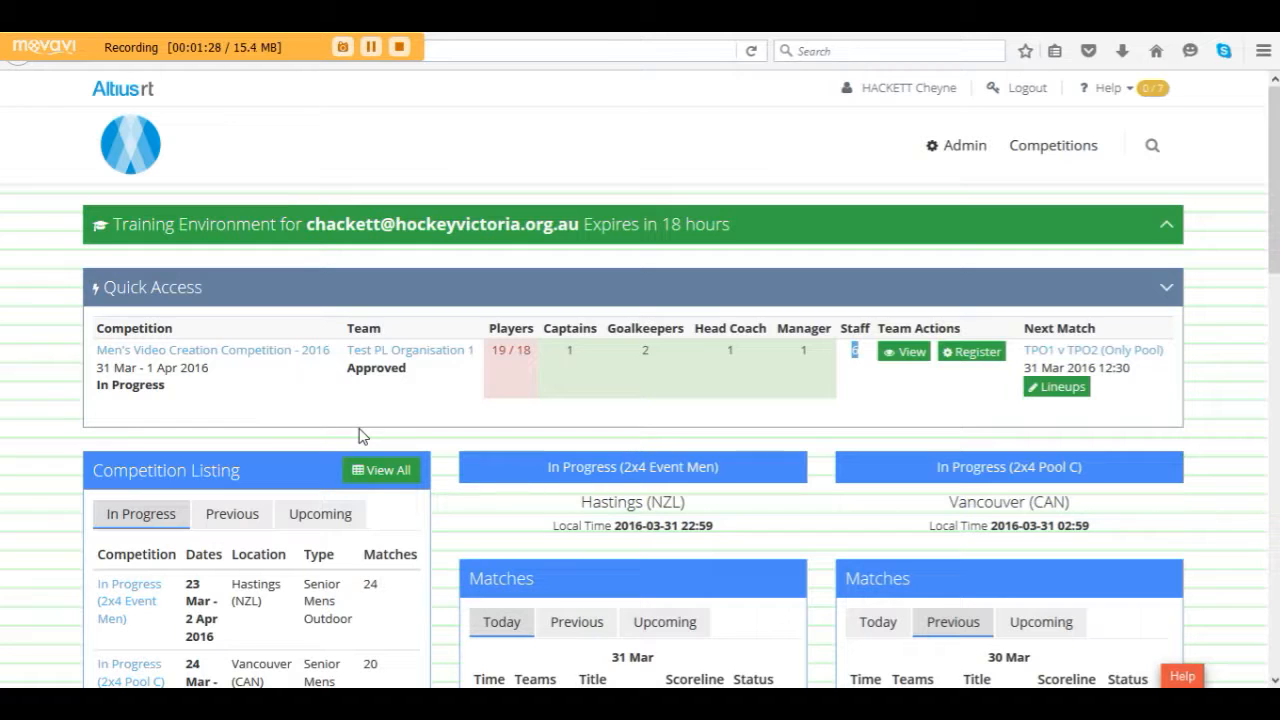
pyautogui.moveTo(1057, 392)
pyautogui.click(1057, 389)
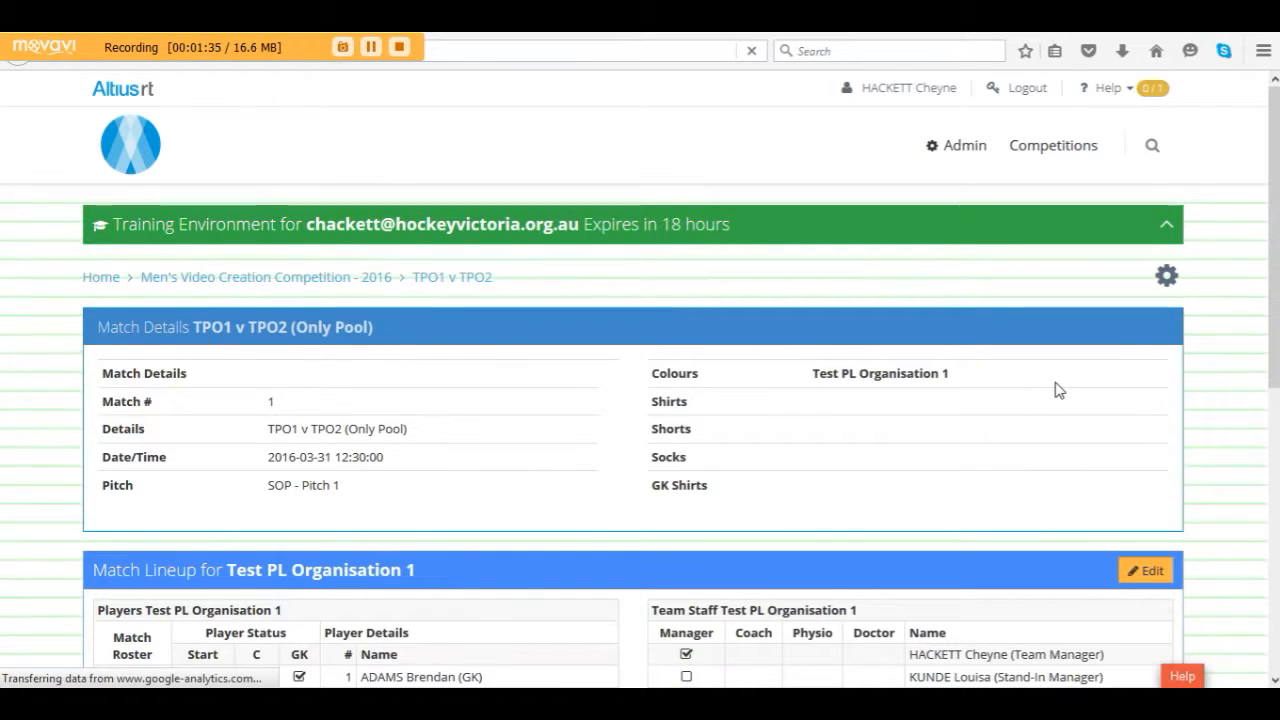
# Step: Review the match details and current lineup of Test PL Organisation 1, and open that lineup for editing
pyautogui.scroll(-5, 1057, 389)
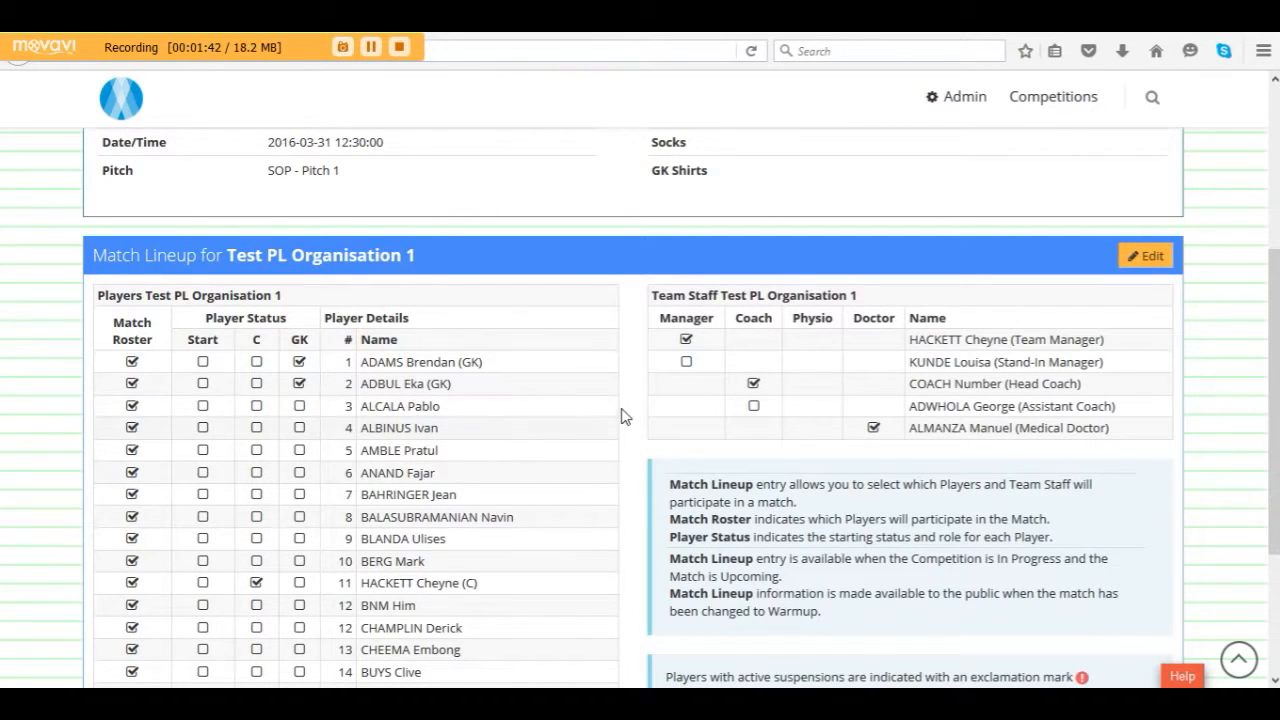
pyautogui.moveTo(1275, 376); pyautogui.dragTo(1272, 257)
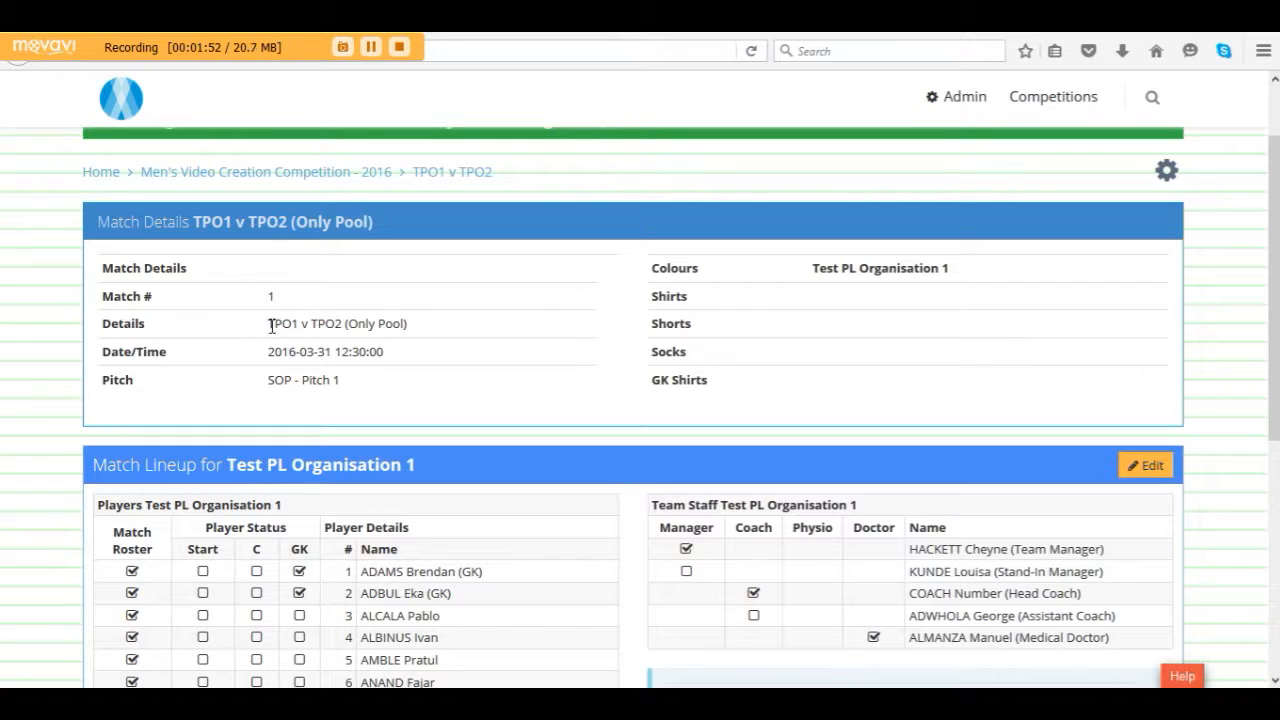
pyautogui.moveTo(268, 324); pyautogui.dragTo(309, 323)
pyautogui.click(266, 334)
pyautogui.moveTo(267, 324); pyautogui.dragTo(344, 323)
pyautogui.scroll(-3, 422, 381)
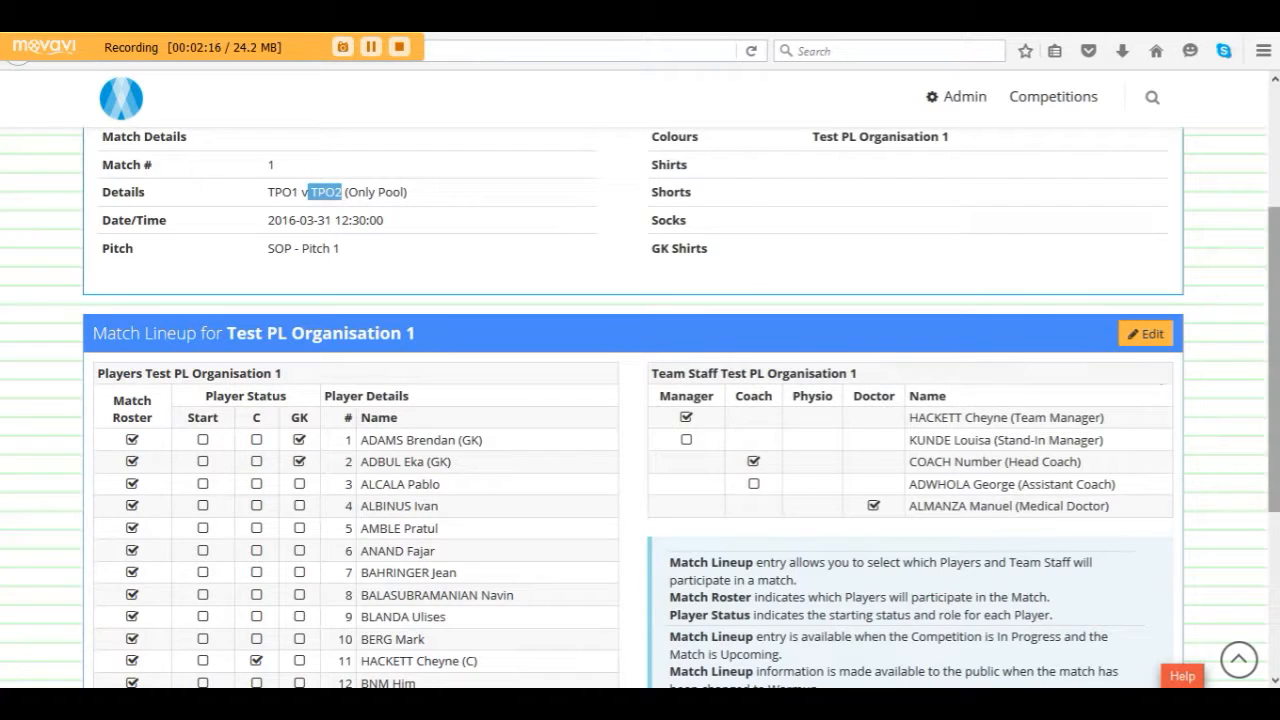
pyautogui.scroll(-2, 1150, 300)
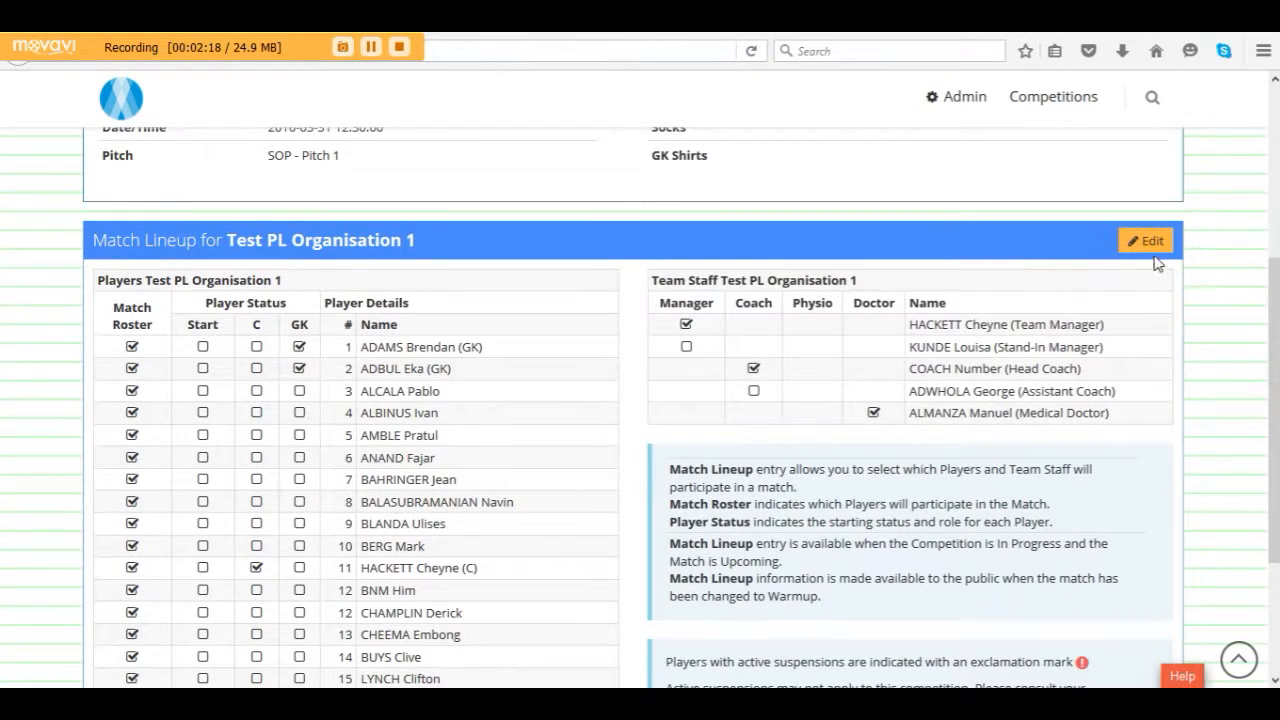
pyautogui.click(1148, 241)
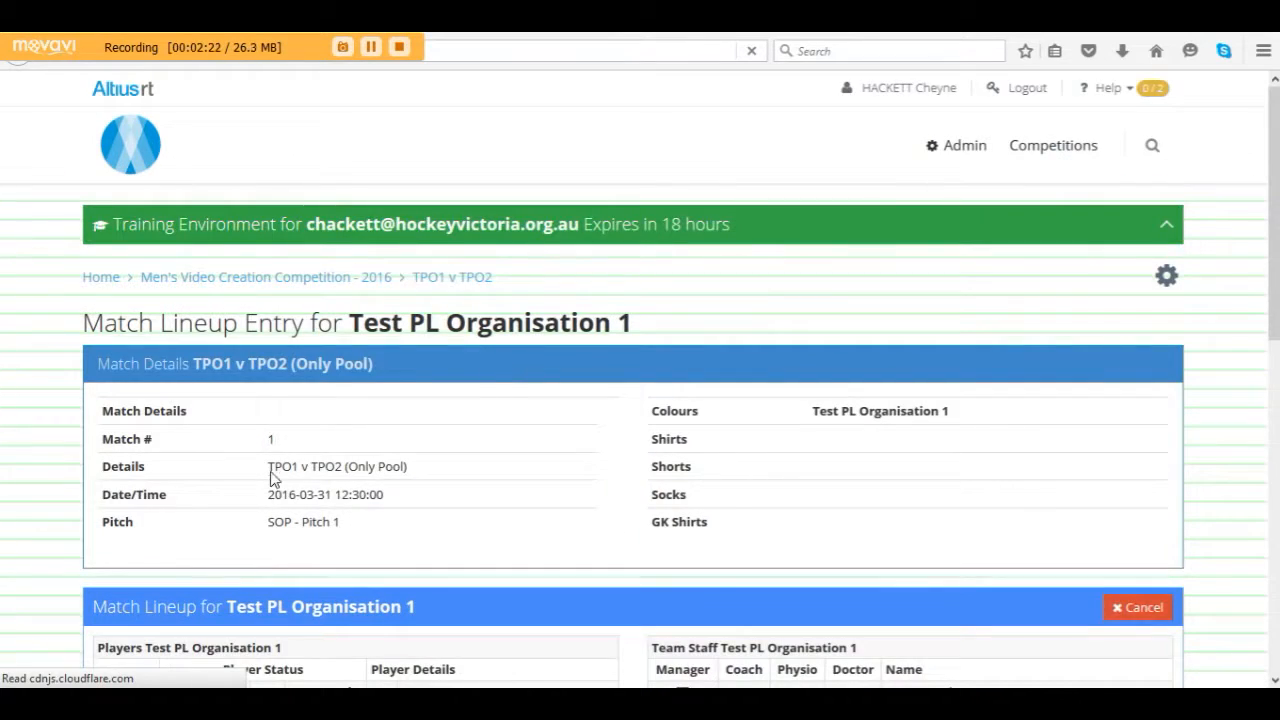
pyautogui.scroll(-1, 590, 441)
pyautogui.scroll(-5, 590, 441)
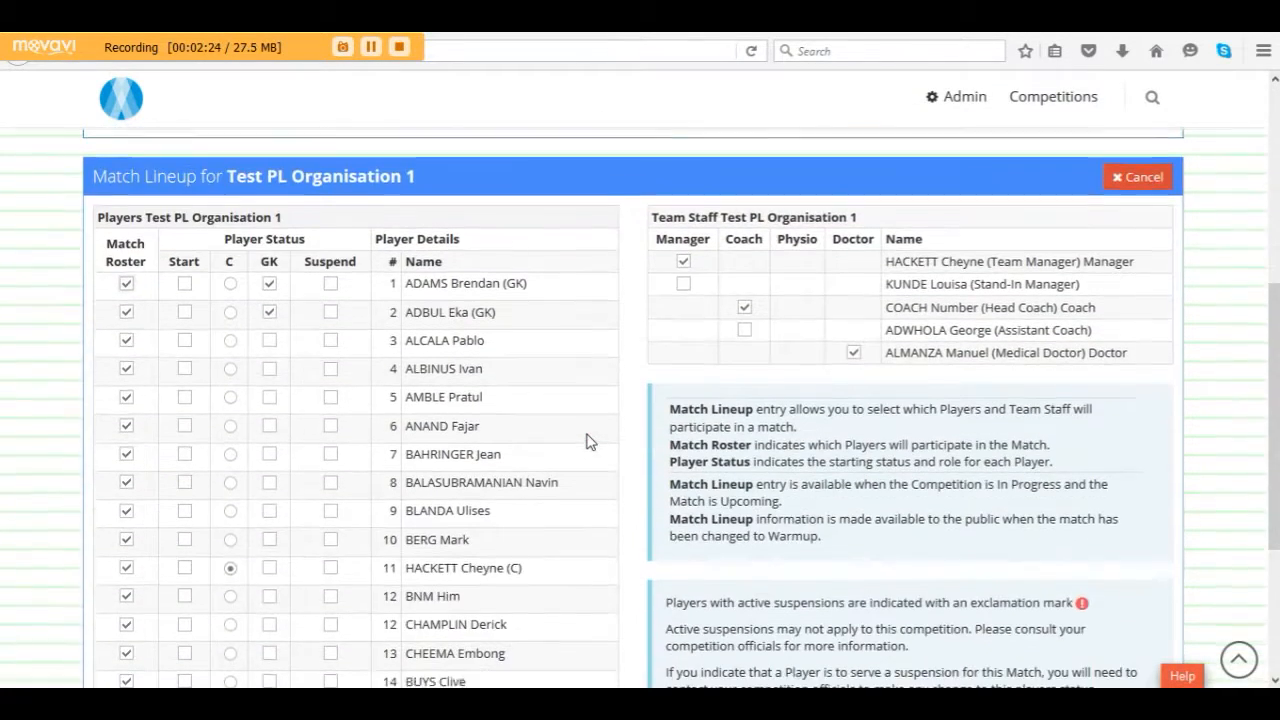
# Step: Remove the players numbered 17, 18 and 19 from the match roster
pyautogui.scroll(-2, 590, 441)
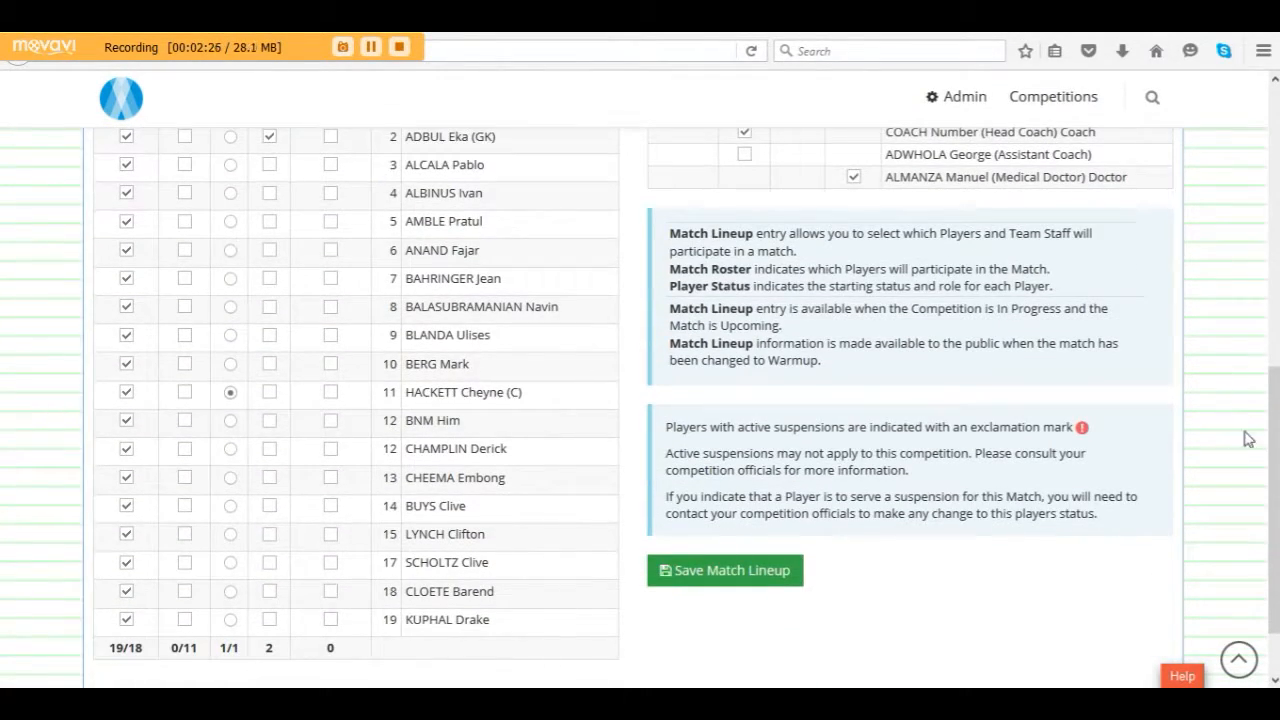
pyautogui.scroll(-1, 1274, 447)
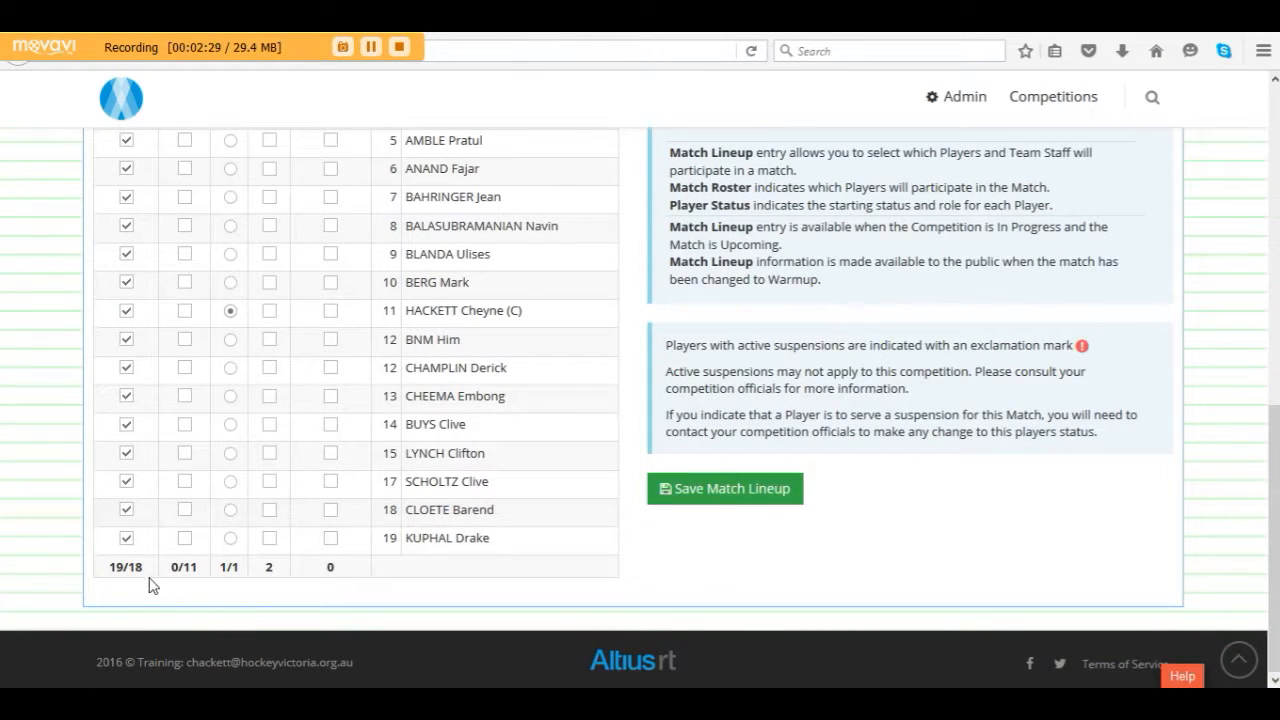
pyautogui.moveTo(130, 570); pyautogui.dragTo(144, 569)
pyautogui.scroll(2, 157, 577)
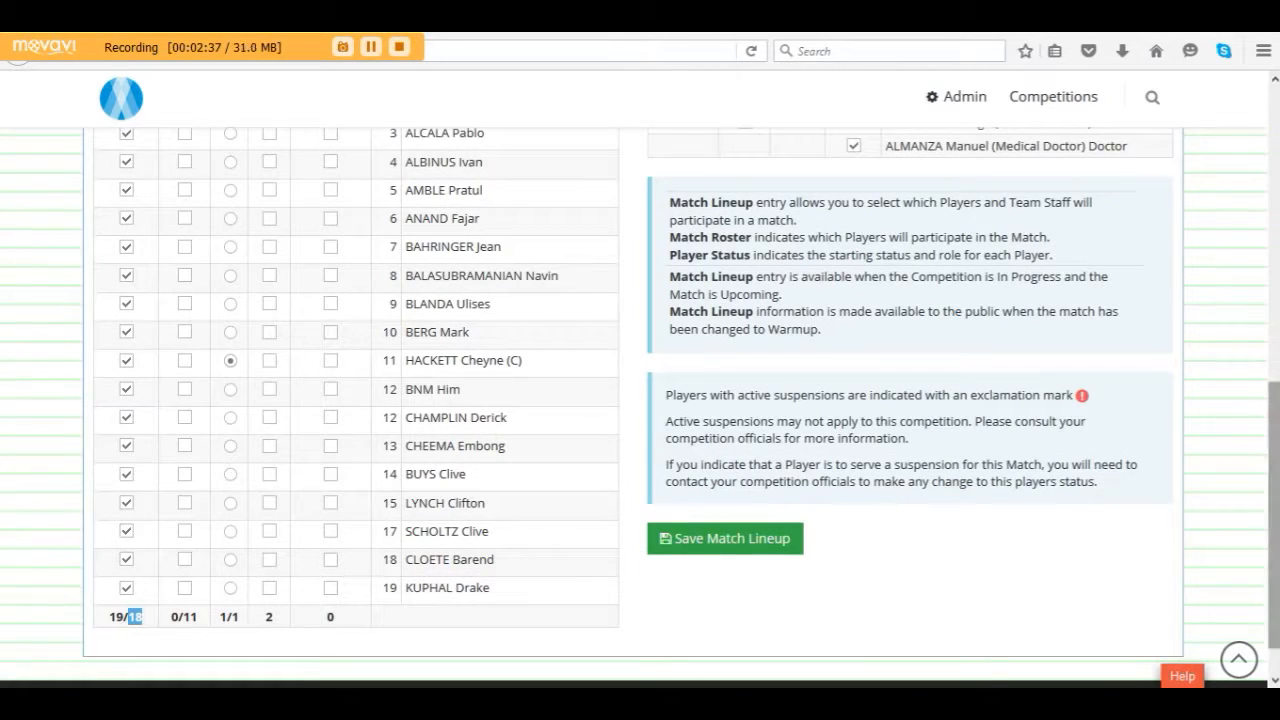
pyautogui.moveTo(1275, 472); pyautogui.dragTo(1271, 418)
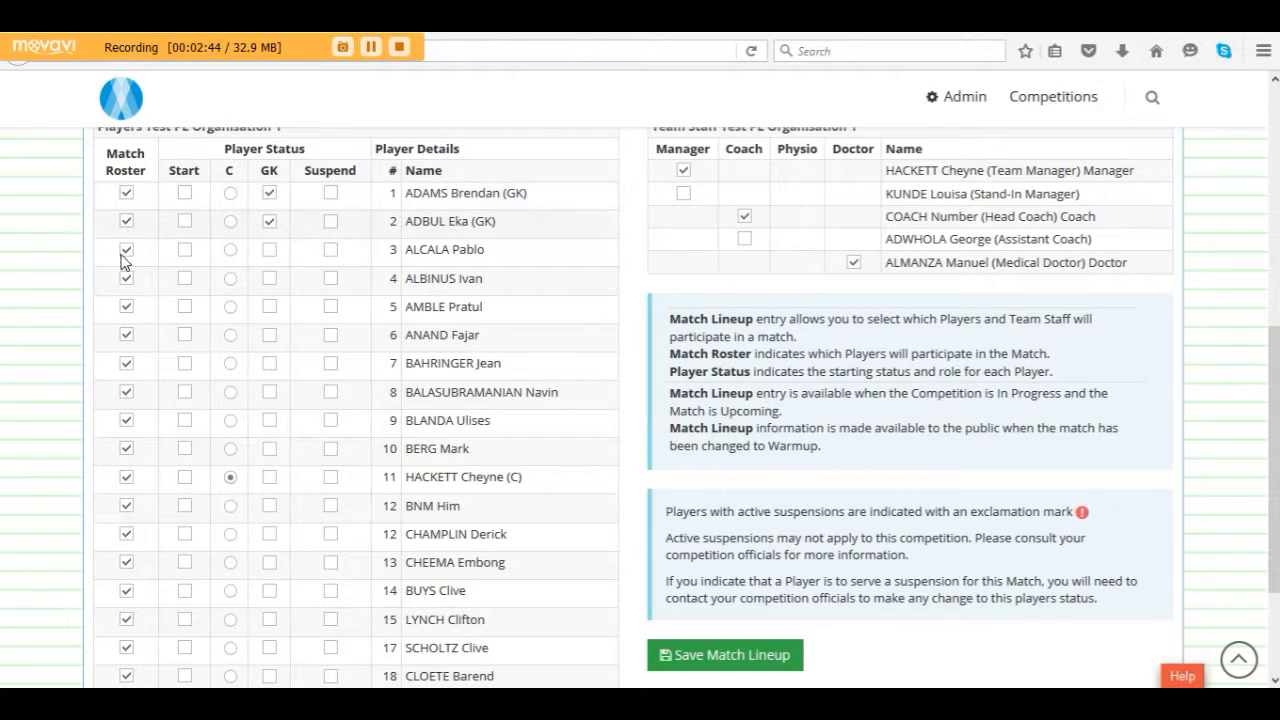
pyautogui.scroll(-2, 197, 563)
pyautogui.click(126, 580)
pyautogui.click(126, 556)
pyautogui.click(126, 527)
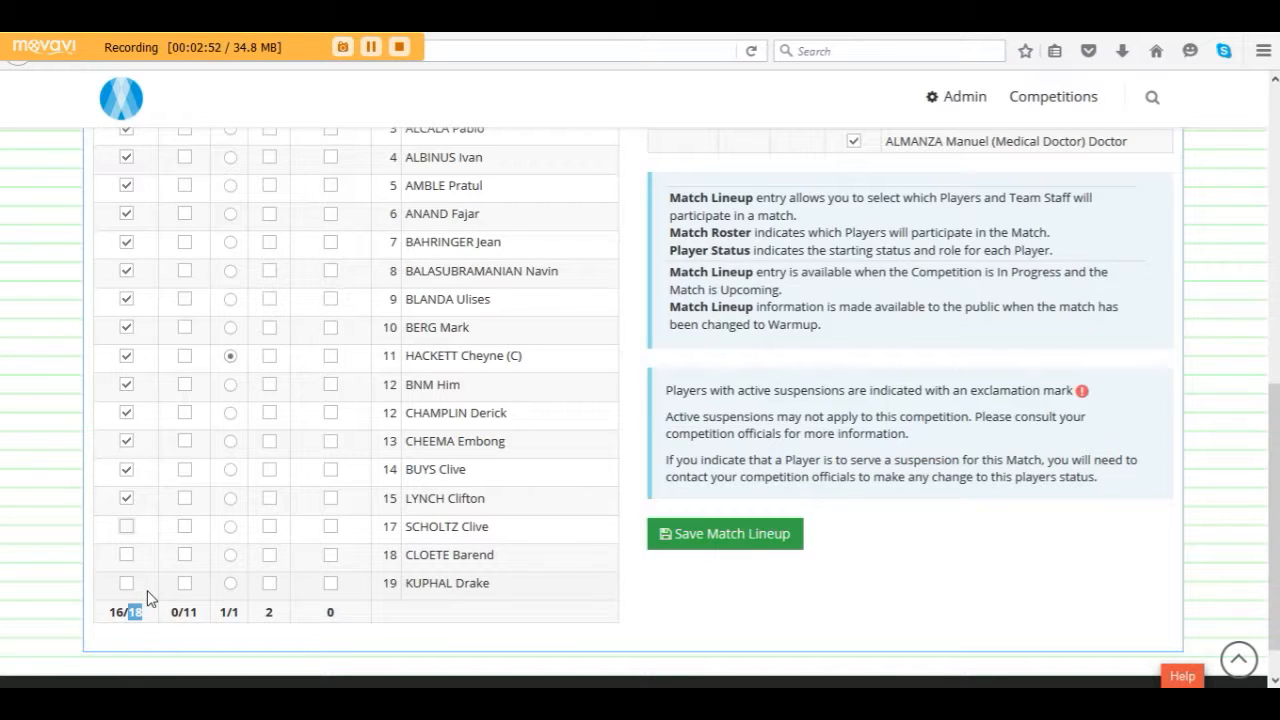
pyautogui.scroll(3, 166, 575)
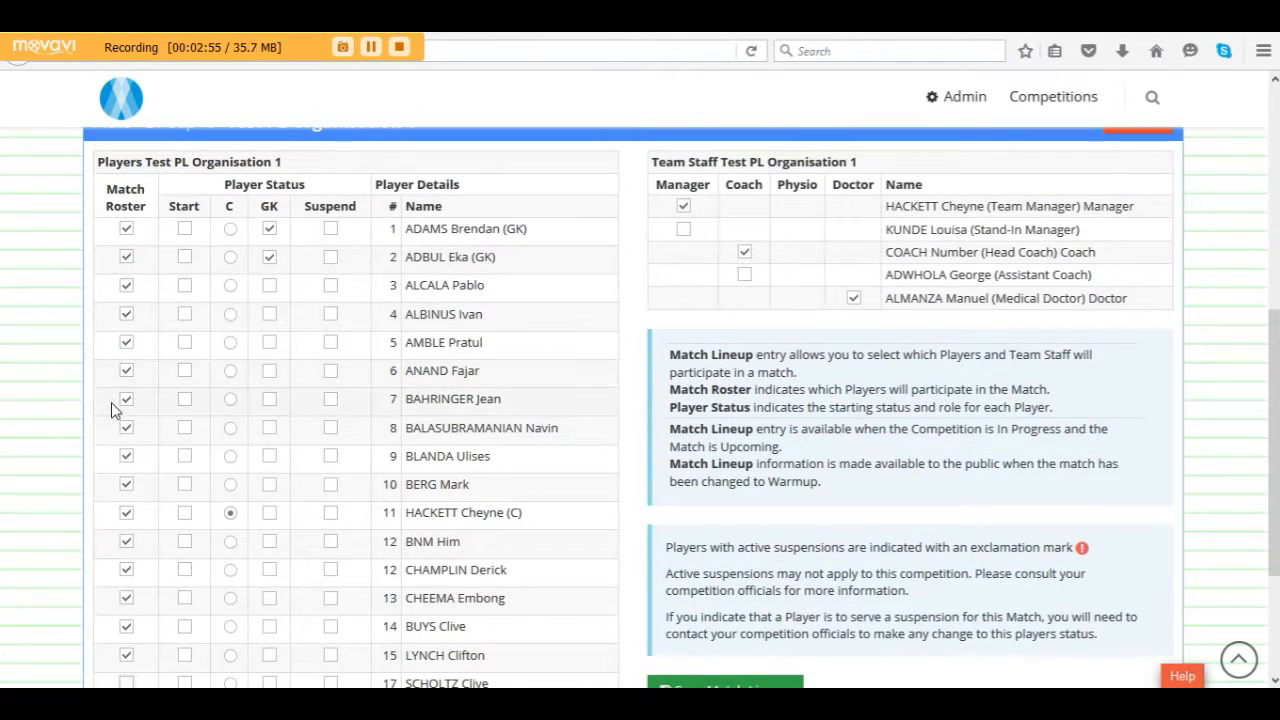
pyautogui.scroll(-2, 112, 408)
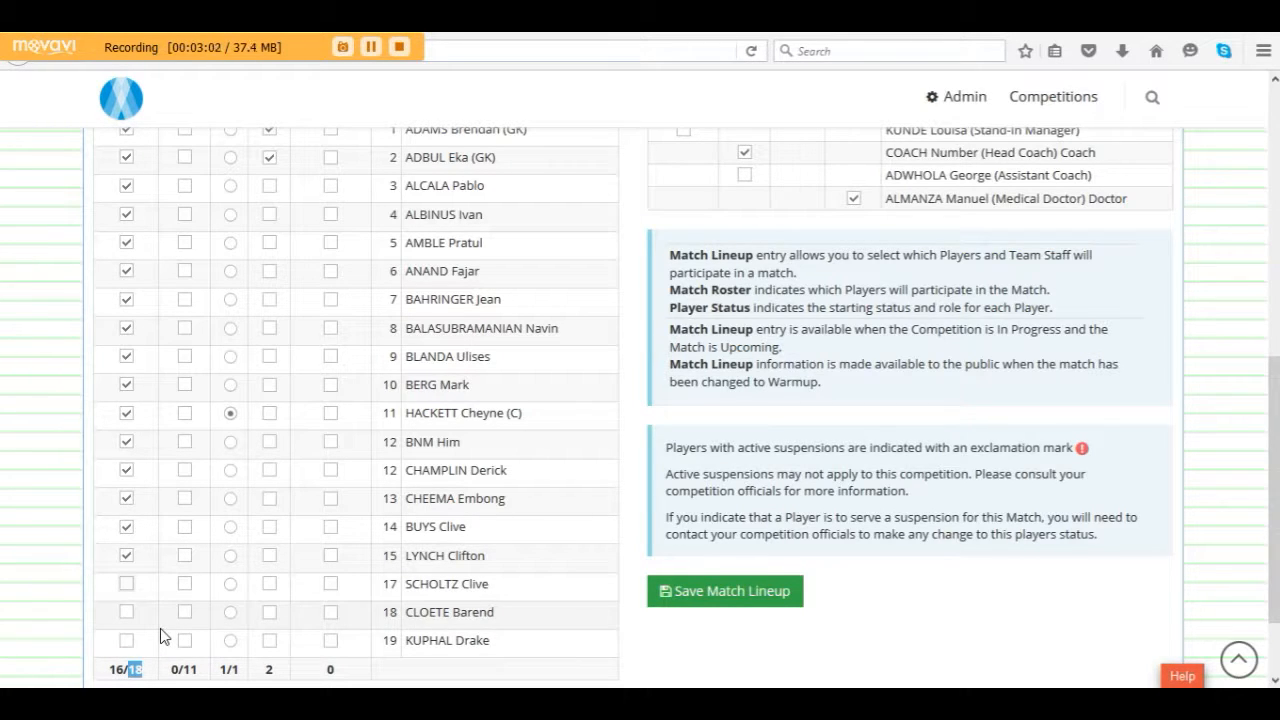
# Step: Mark the players numbered 2 to 11 and the first player numbered 12 as starting players
pyautogui.scroll(2, 163, 636)
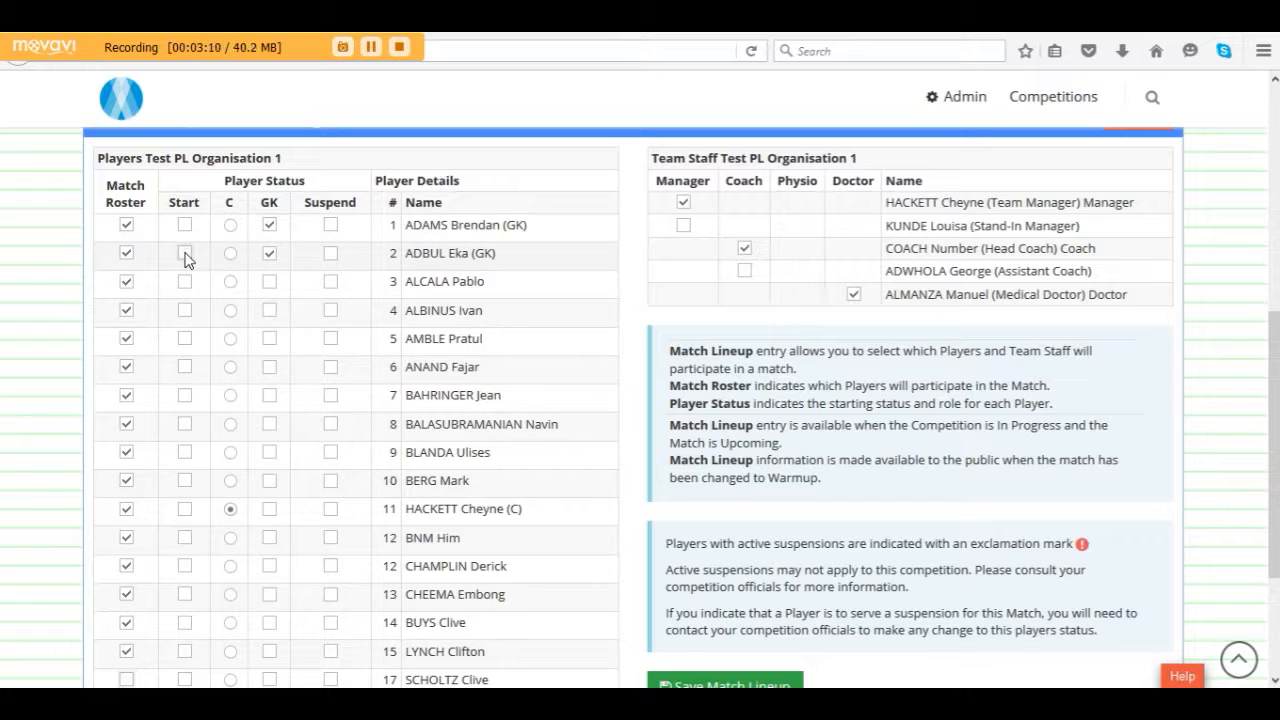
pyautogui.click(185, 256)
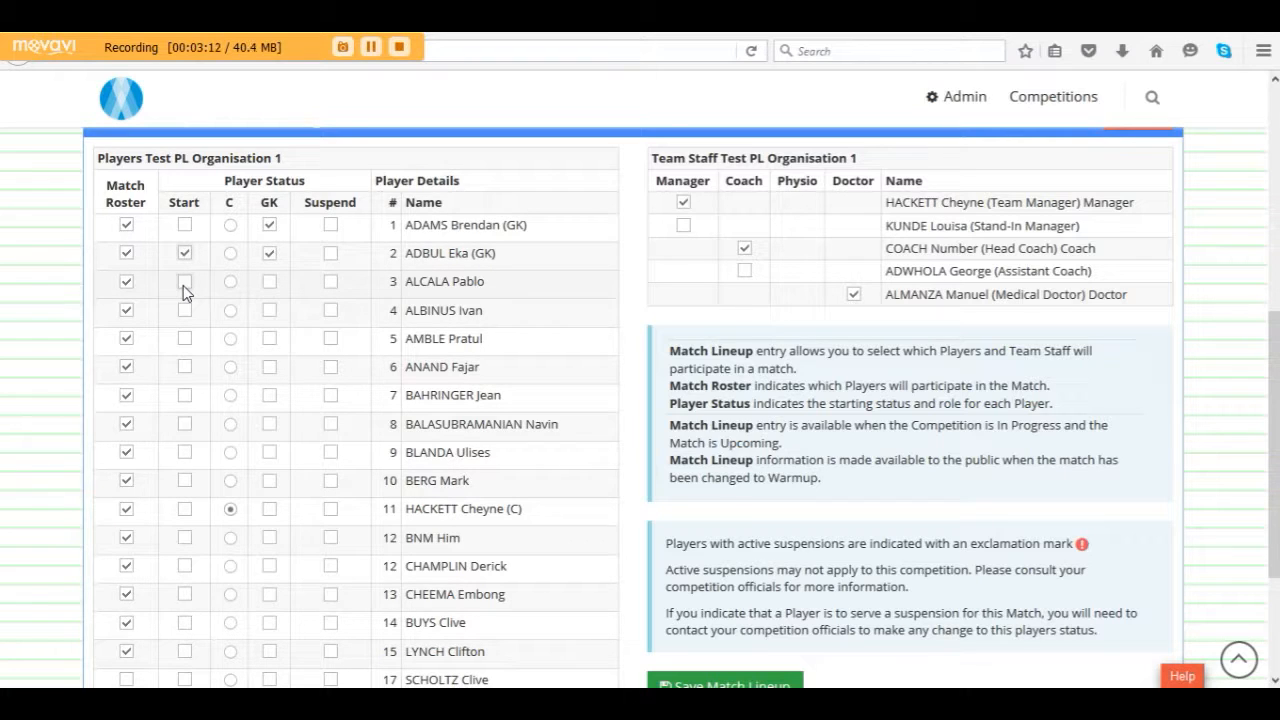
pyautogui.click(185, 311)
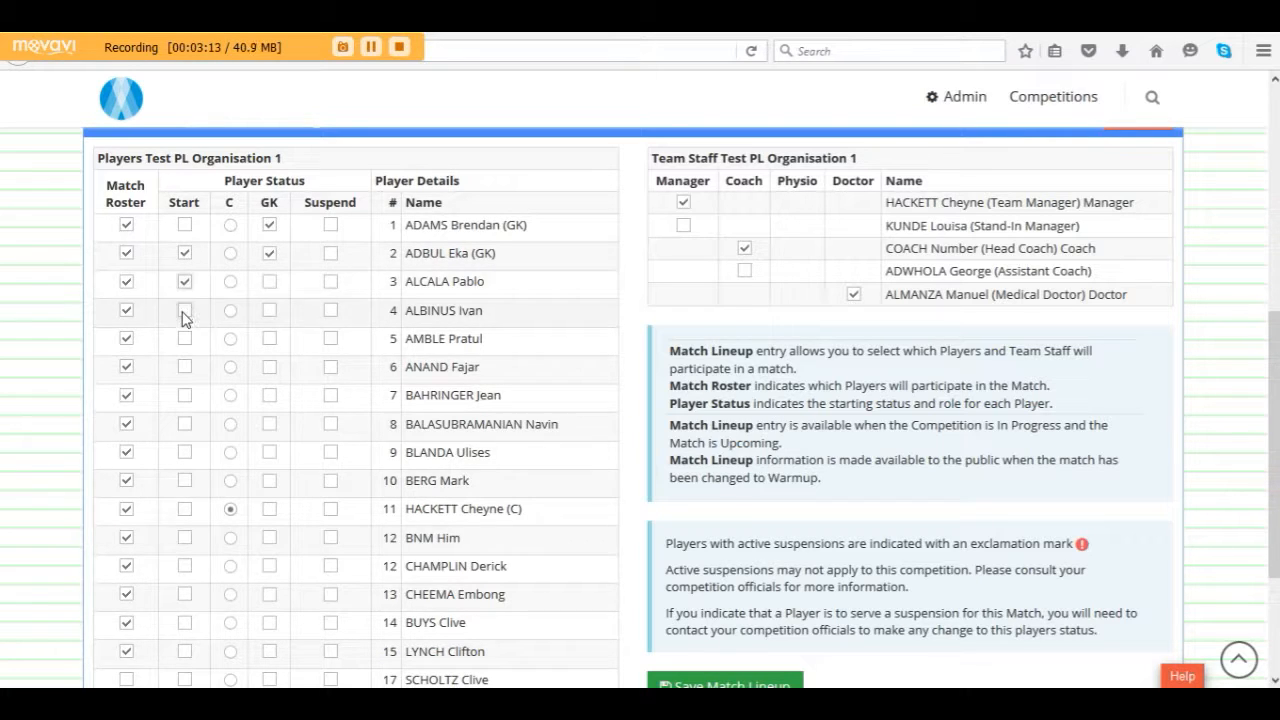
pyautogui.click(184, 367)
pyautogui.click(184, 395)
pyautogui.click(184, 452)
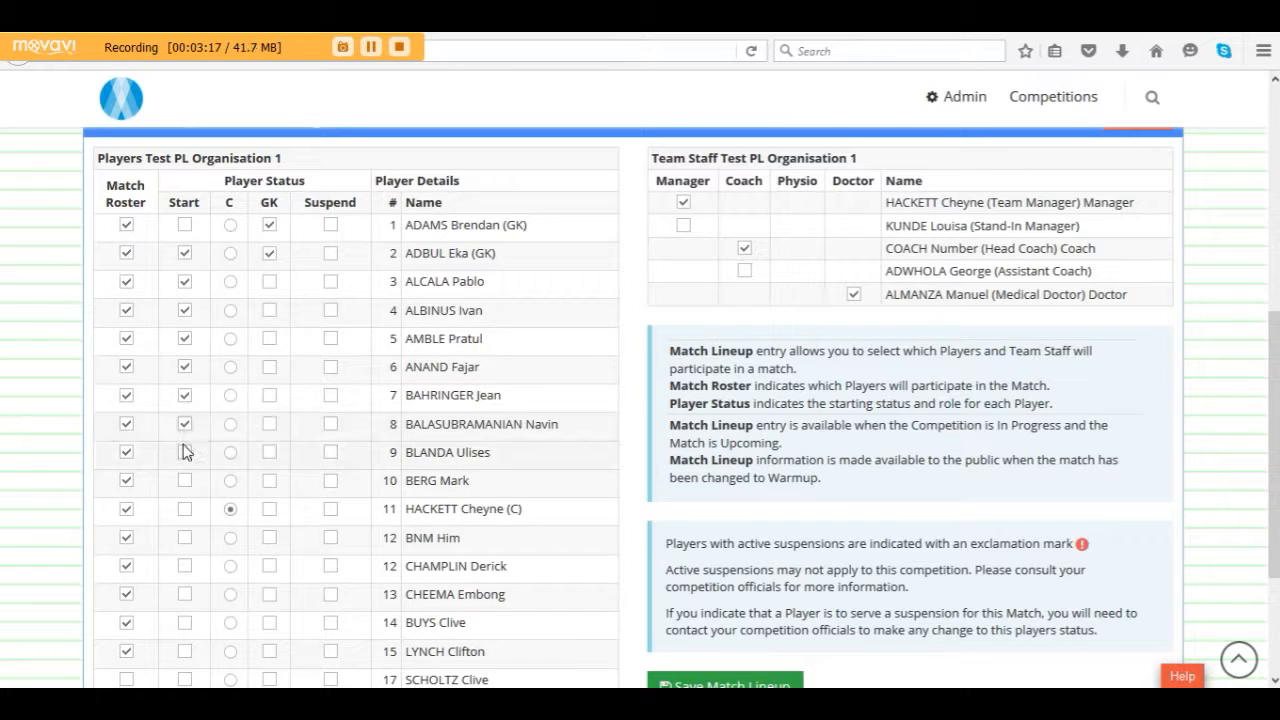
pyautogui.click(185, 481)
pyautogui.click(185, 510)
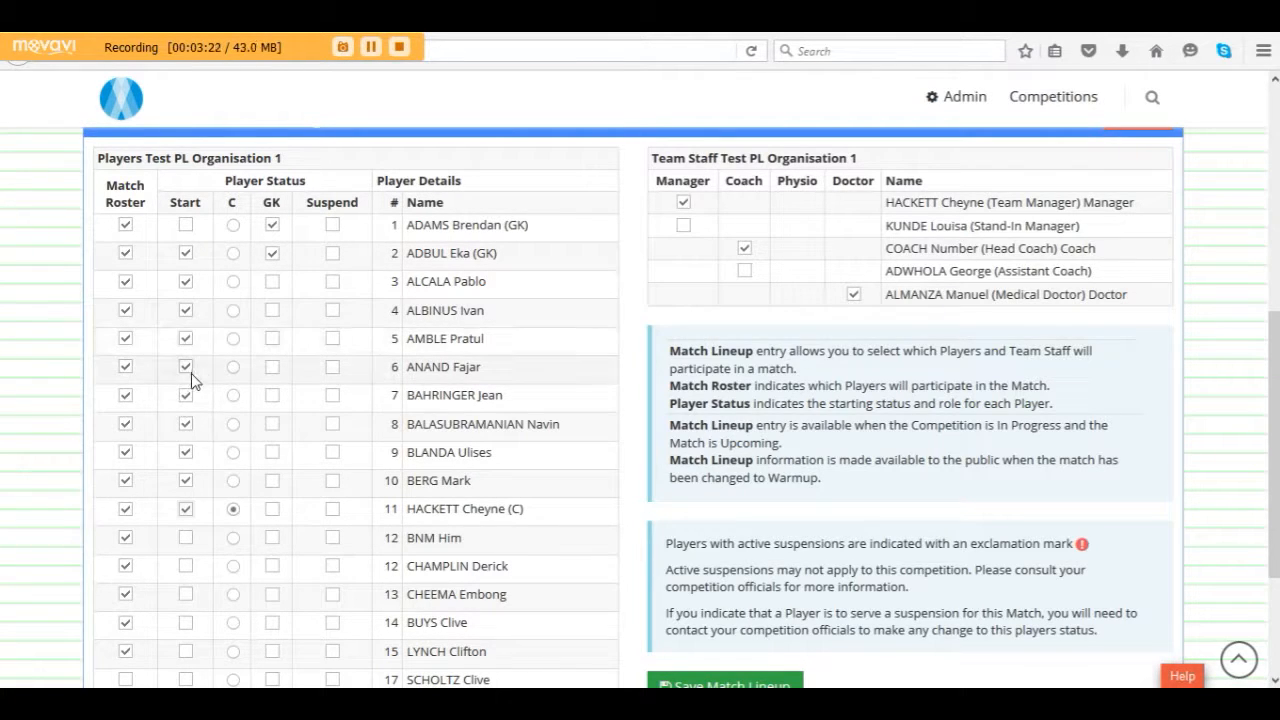
pyautogui.scroll(-1, 194, 516)
pyautogui.click(185, 488)
# Step: Make player number 8 the match captain instead of player 11, keeping player 1 as a goalkeeper
pyautogui.scroll(2, 218, 537)
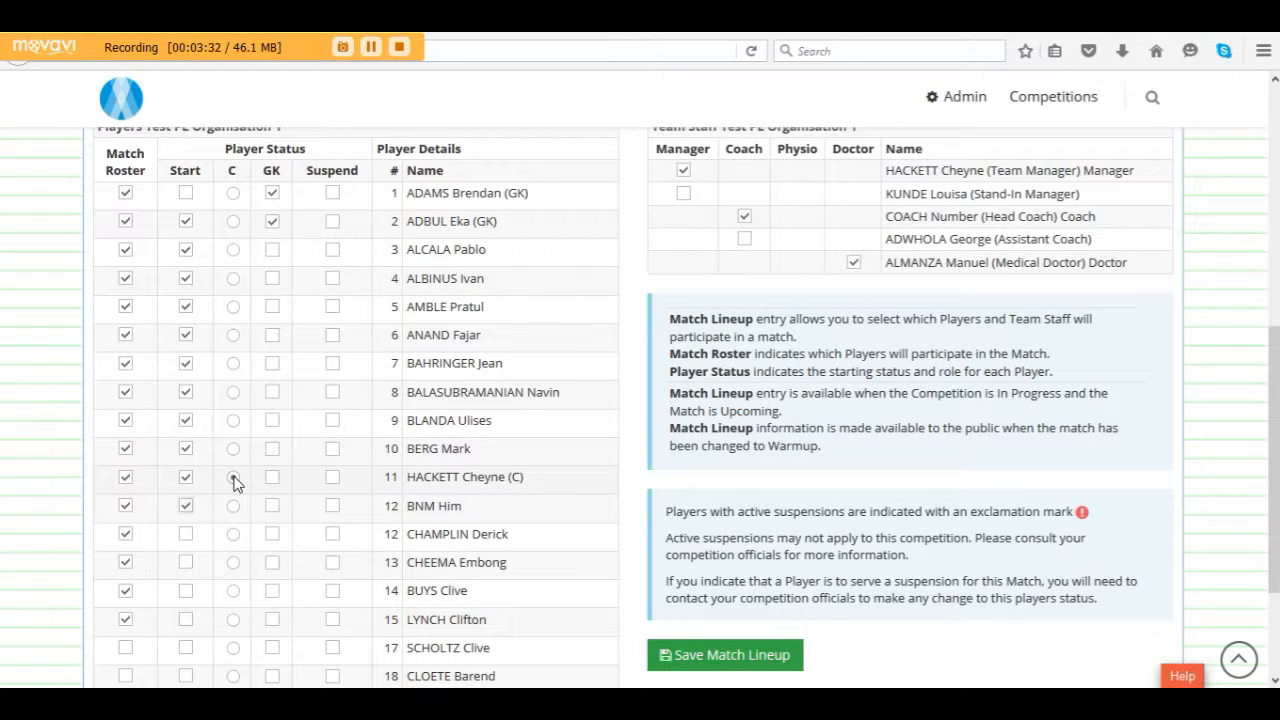
pyautogui.scroll(-1, 235, 483)
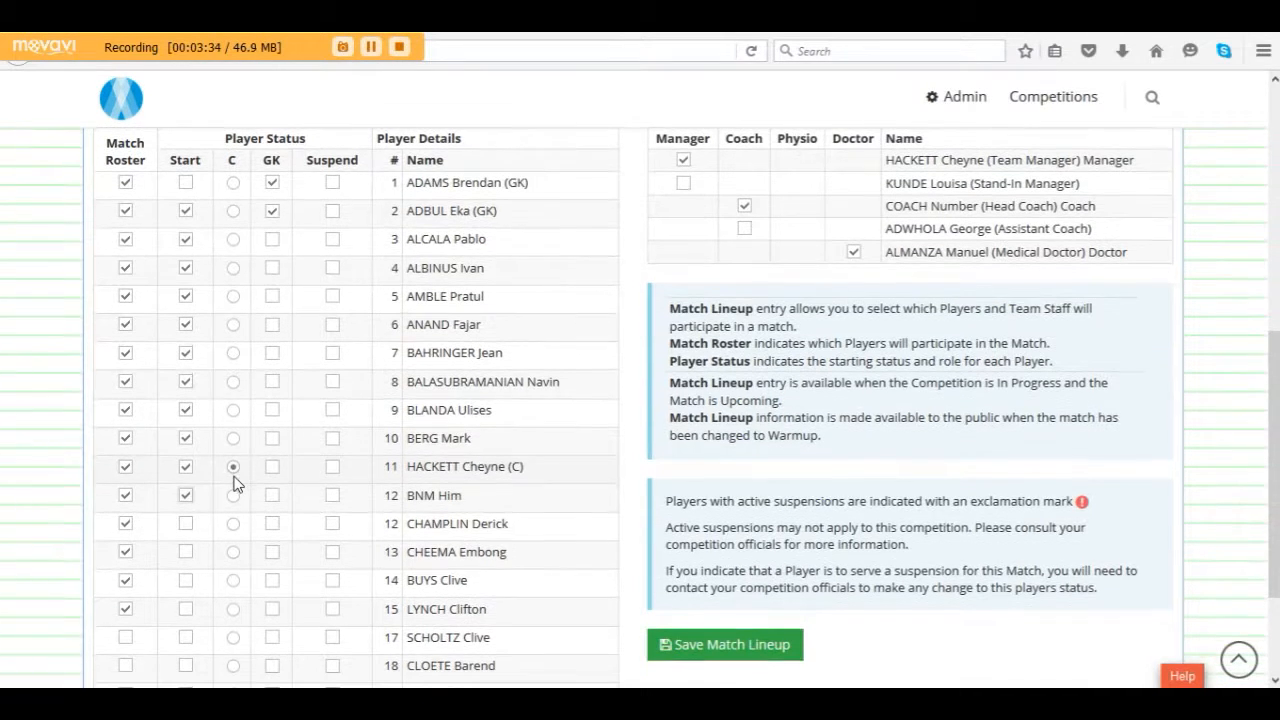
pyautogui.click(233, 467)
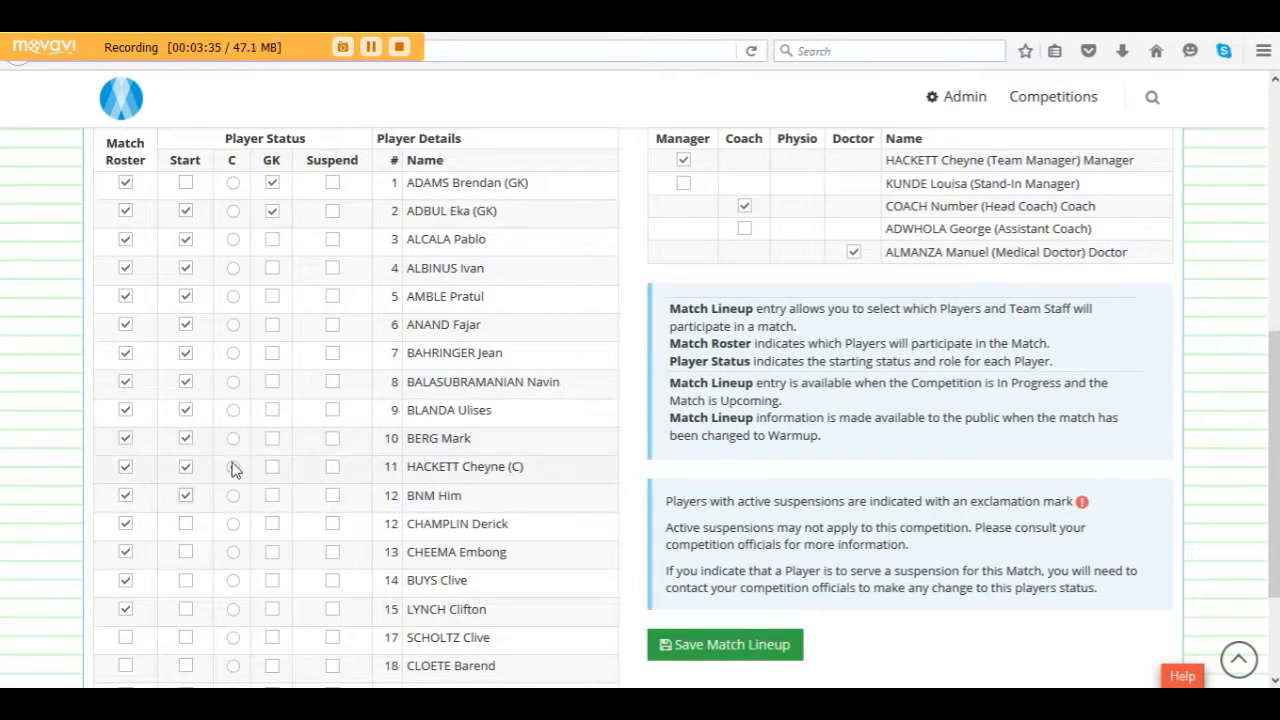
pyautogui.click(233, 382)
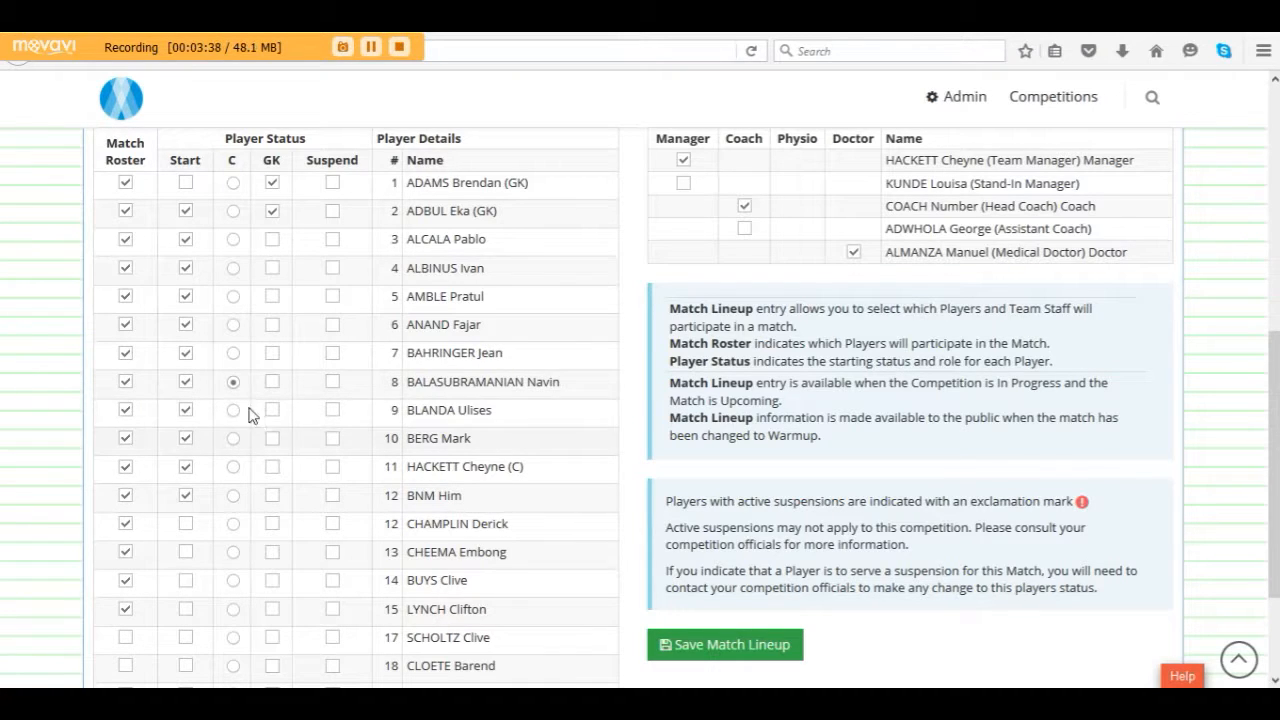
pyautogui.click(272, 184)
pyautogui.click(272, 183)
# Step: Mark player number 15 as suspended for this match, dismiss the notice and clear the suspension again
pyautogui.scroll(-1, 306, 280)
pyautogui.scroll(-2, 306, 282)
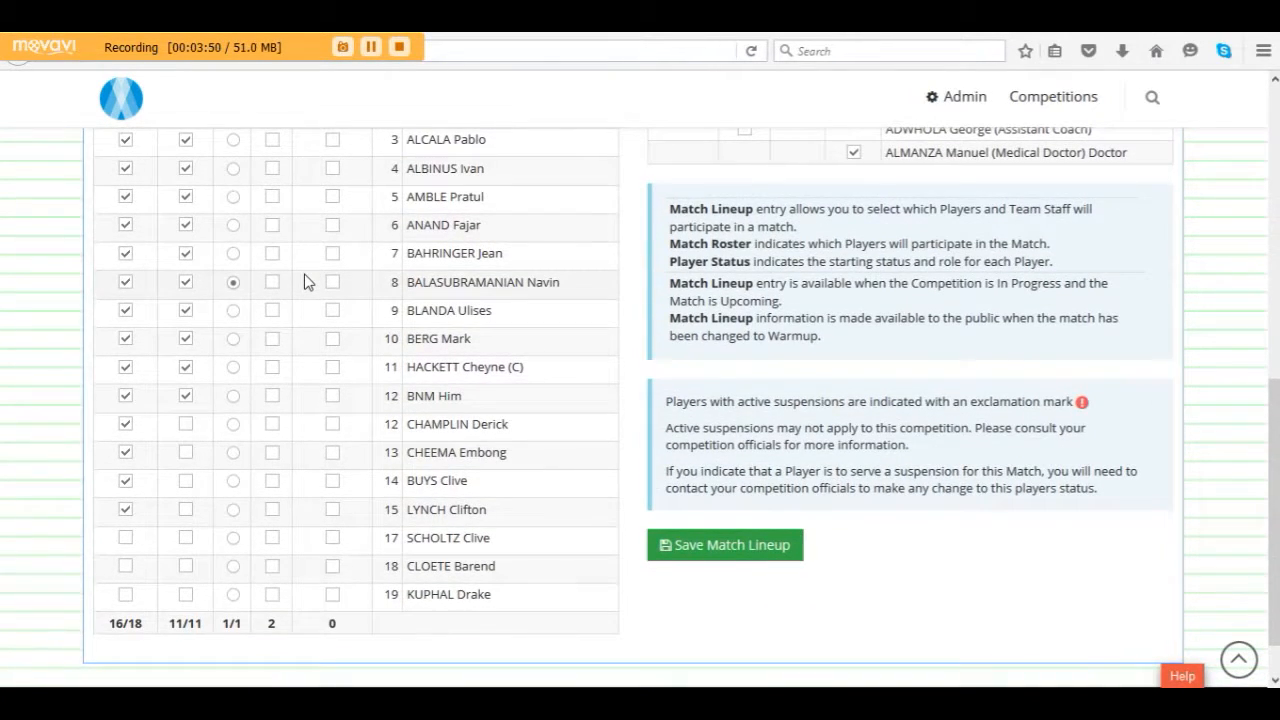
pyautogui.scroll(3, 306, 282)
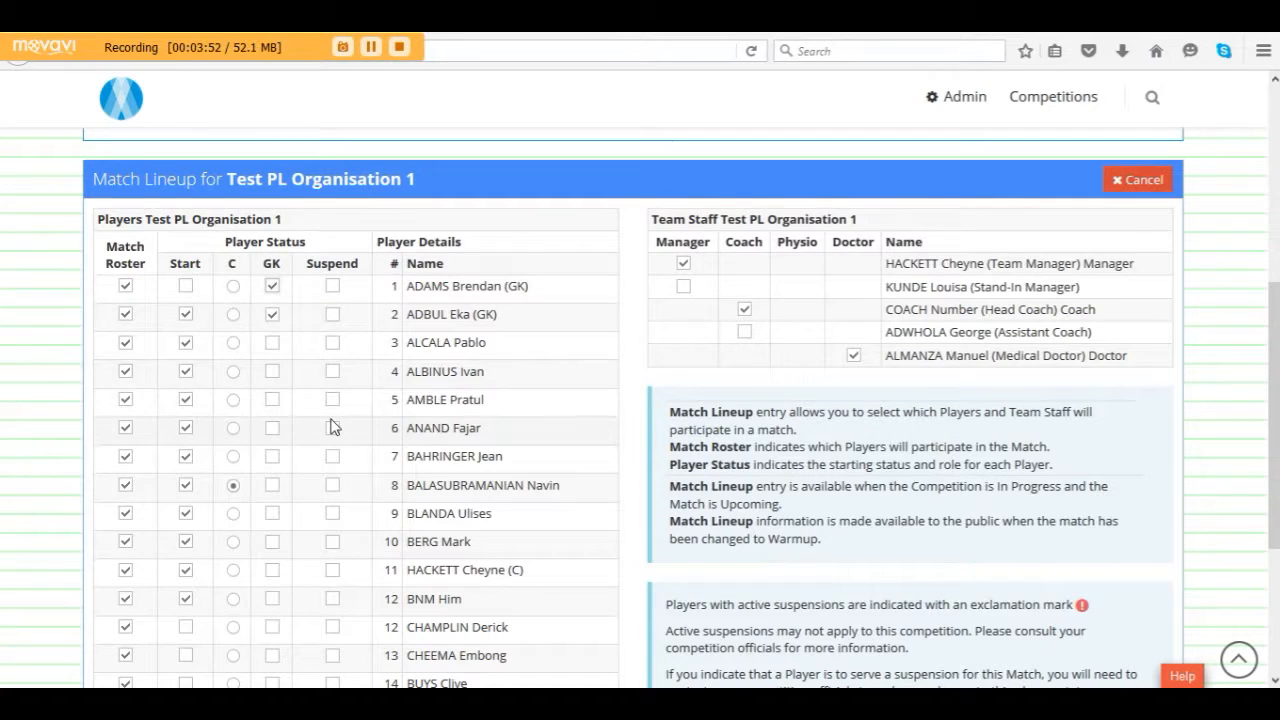
pyautogui.scroll(-3, 333, 427)
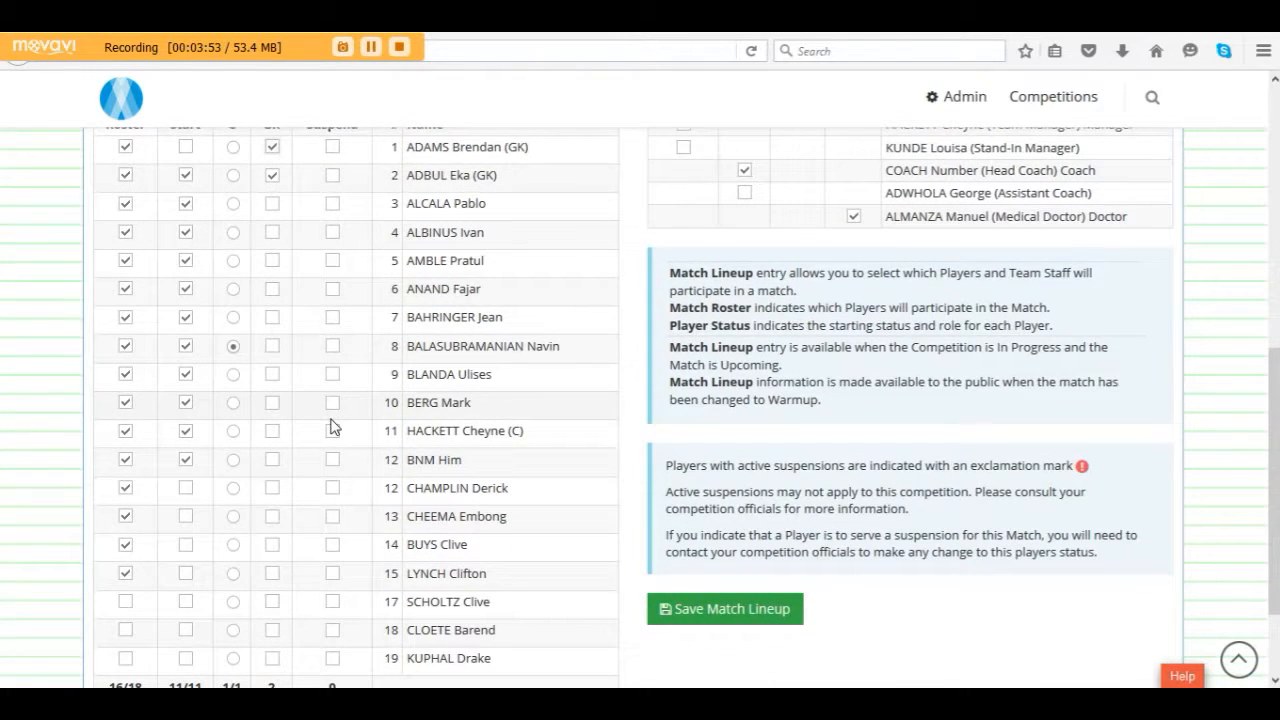
pyautogui.scroll(-2, 333, 427)
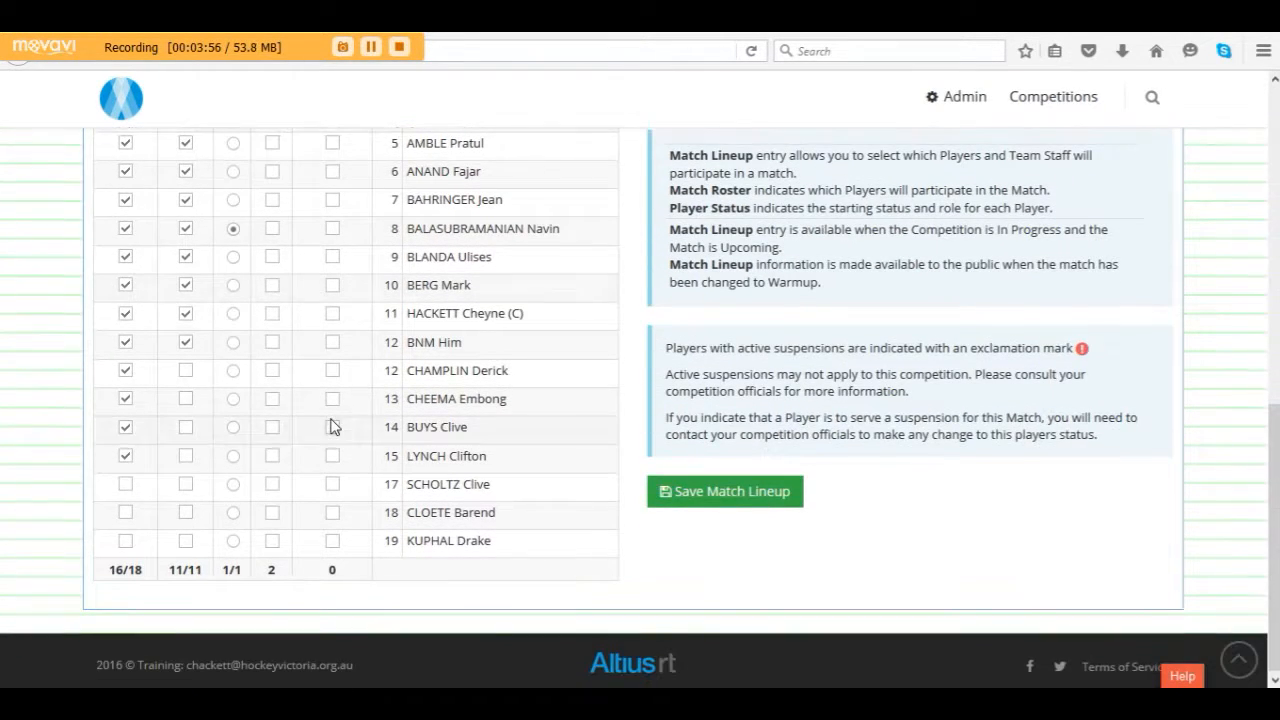
pyautogui.click(332, 457)
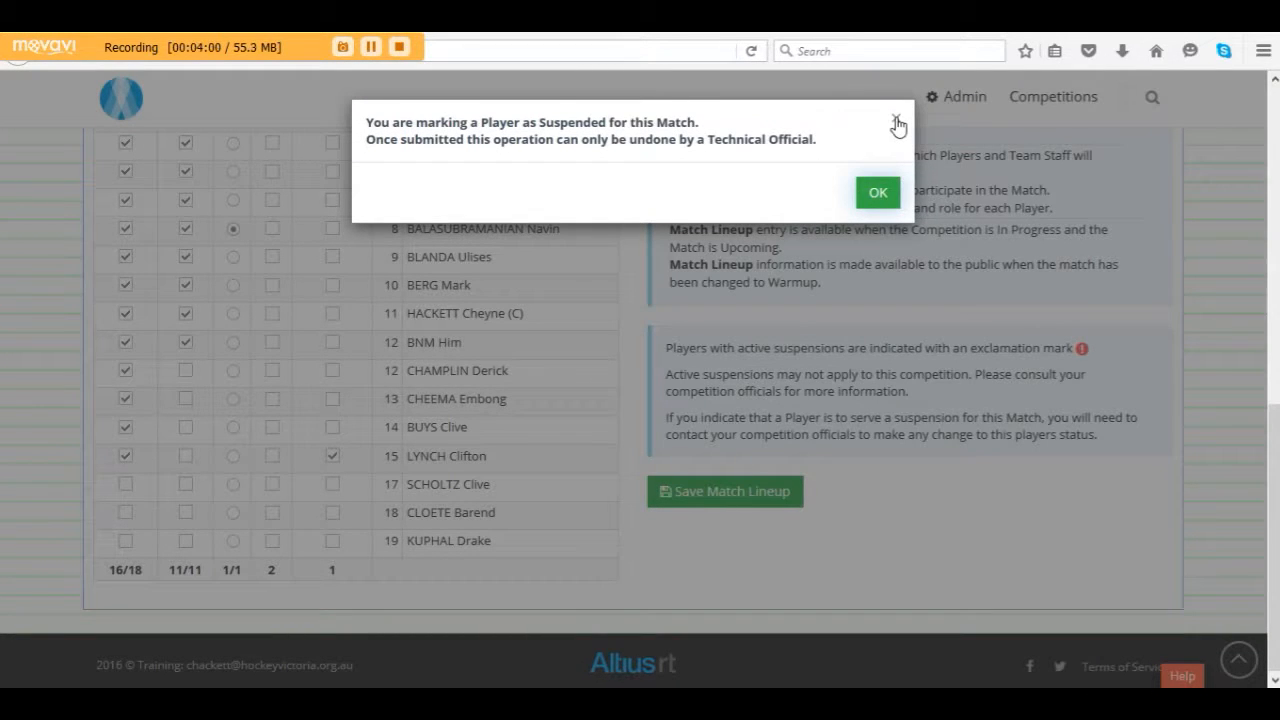
pyautogui.click(897, 124)
pyautogui.click(334, 456)
# Step: Review the roster, starter, captain, goalkeeper and suspension selections across the player lineup
pyautogui.scroll(3, 517, 500)
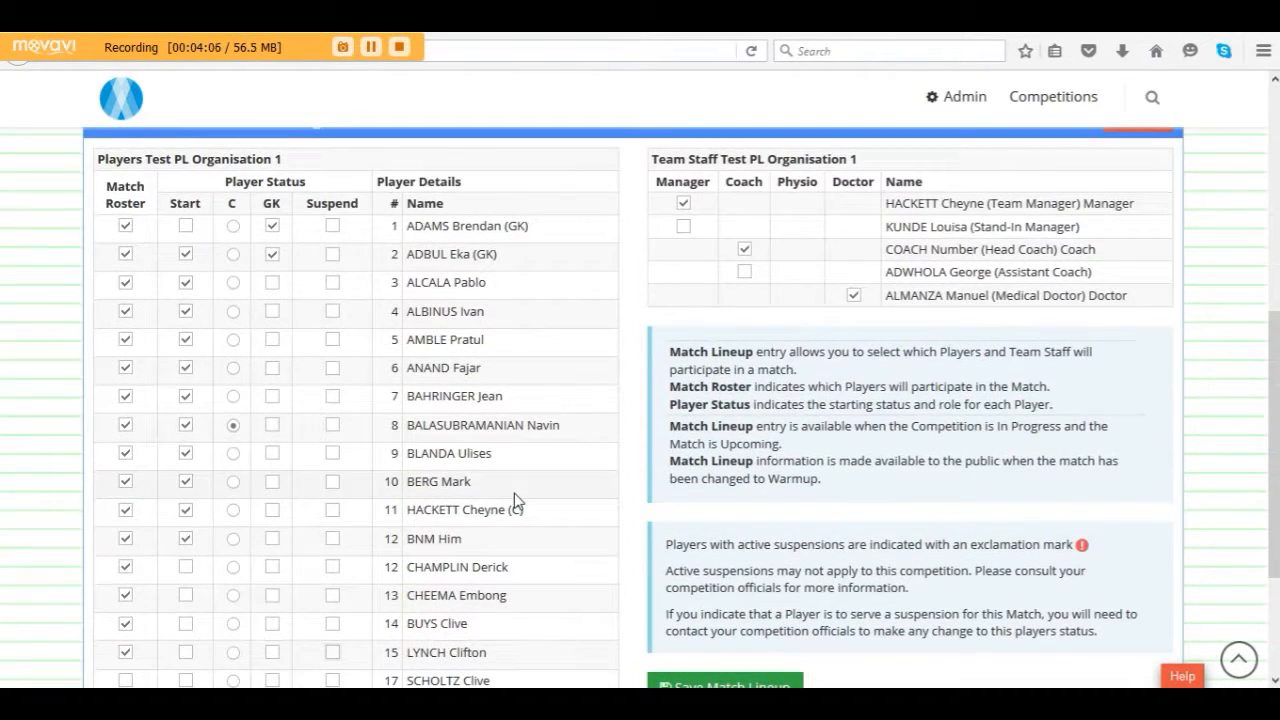
pyautogui.scroll(-1, 516, 500)
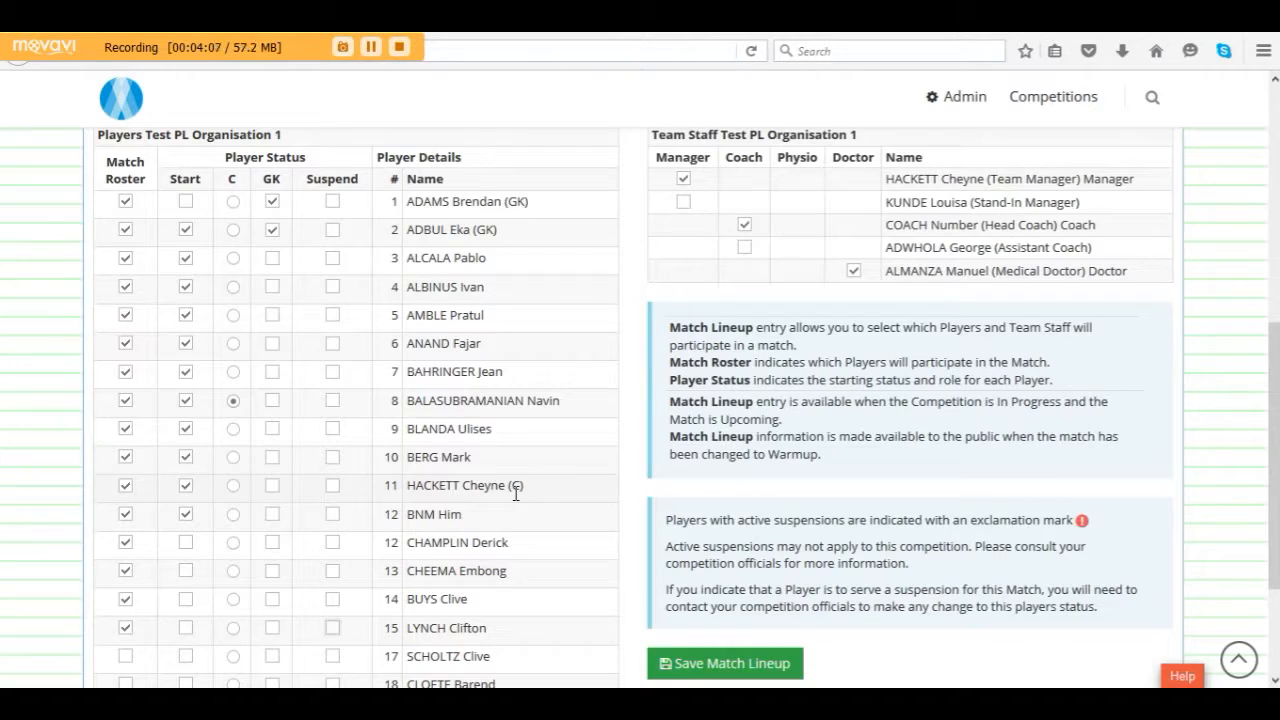
pyautogui.scroll(2, 516, 495)
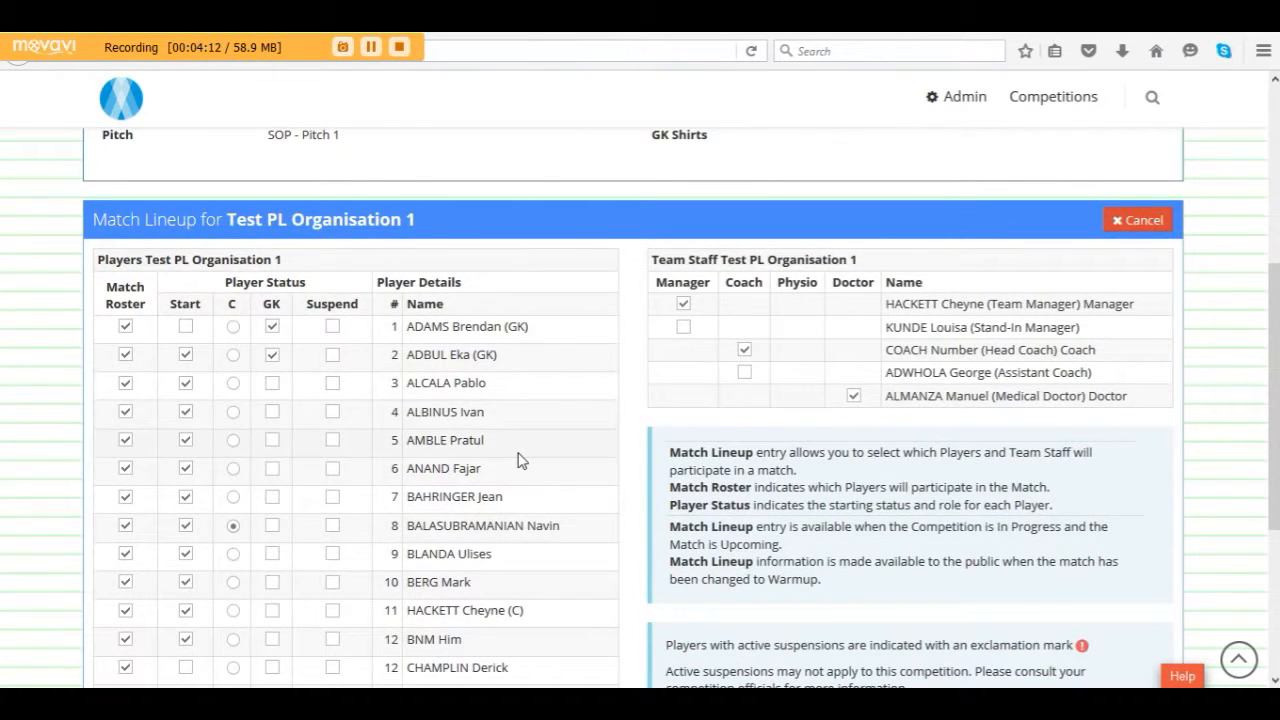
pyautogui.scroll(-3, 518, 460)
pyautogui.scroll(-2, 518, 460)
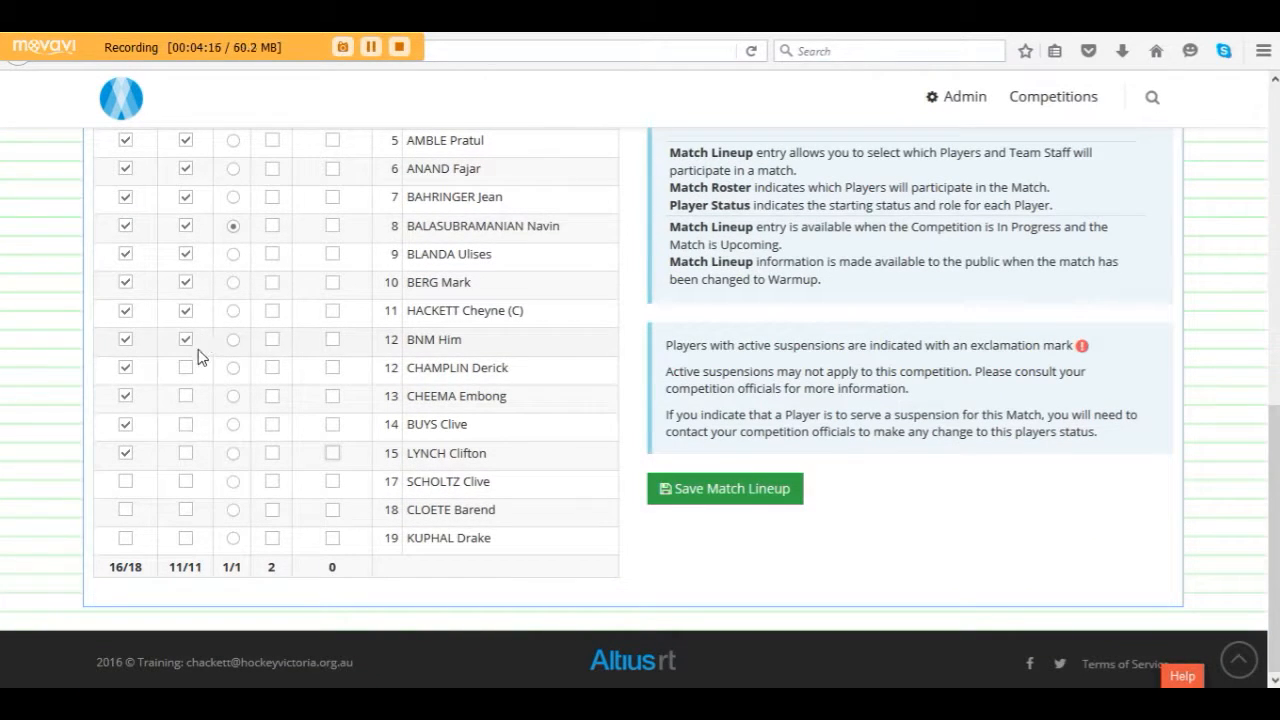
pyautogui.scroll(4, 211, 329)
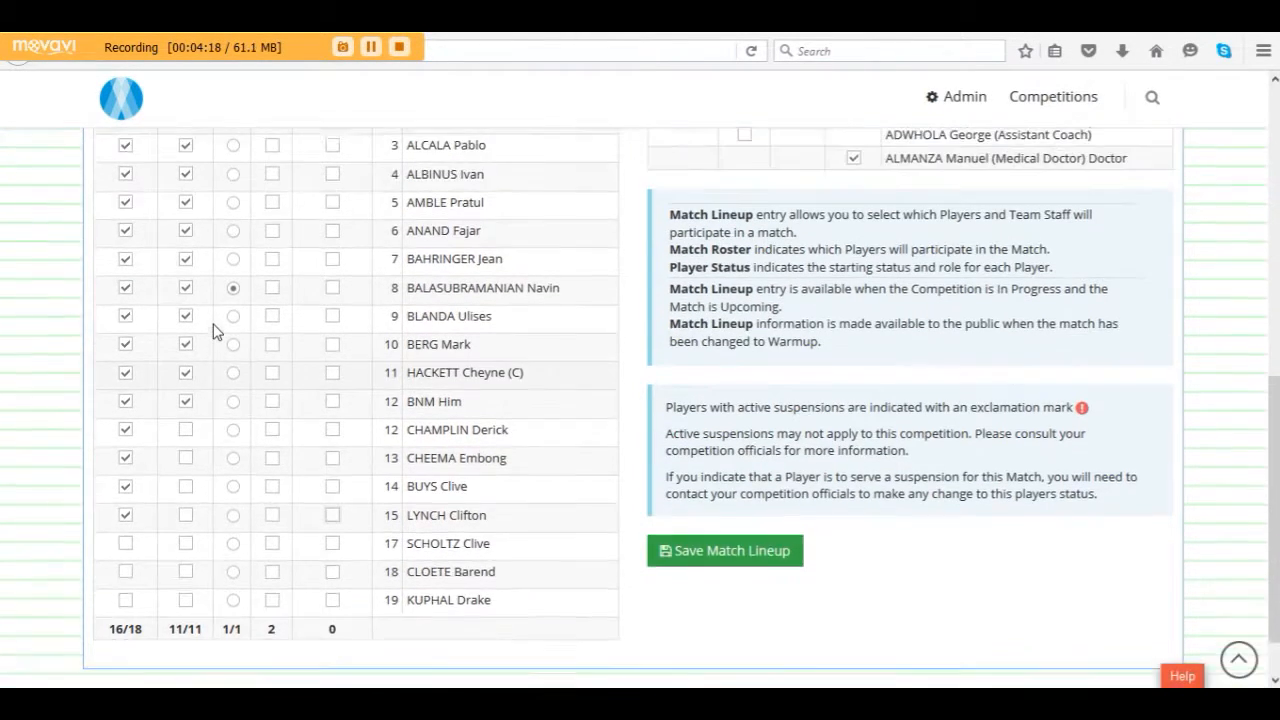
# Step: Make player number 5 the match captain and replace player number 1 with player number 17 on the match roster
pyautogui.click(233, 401)
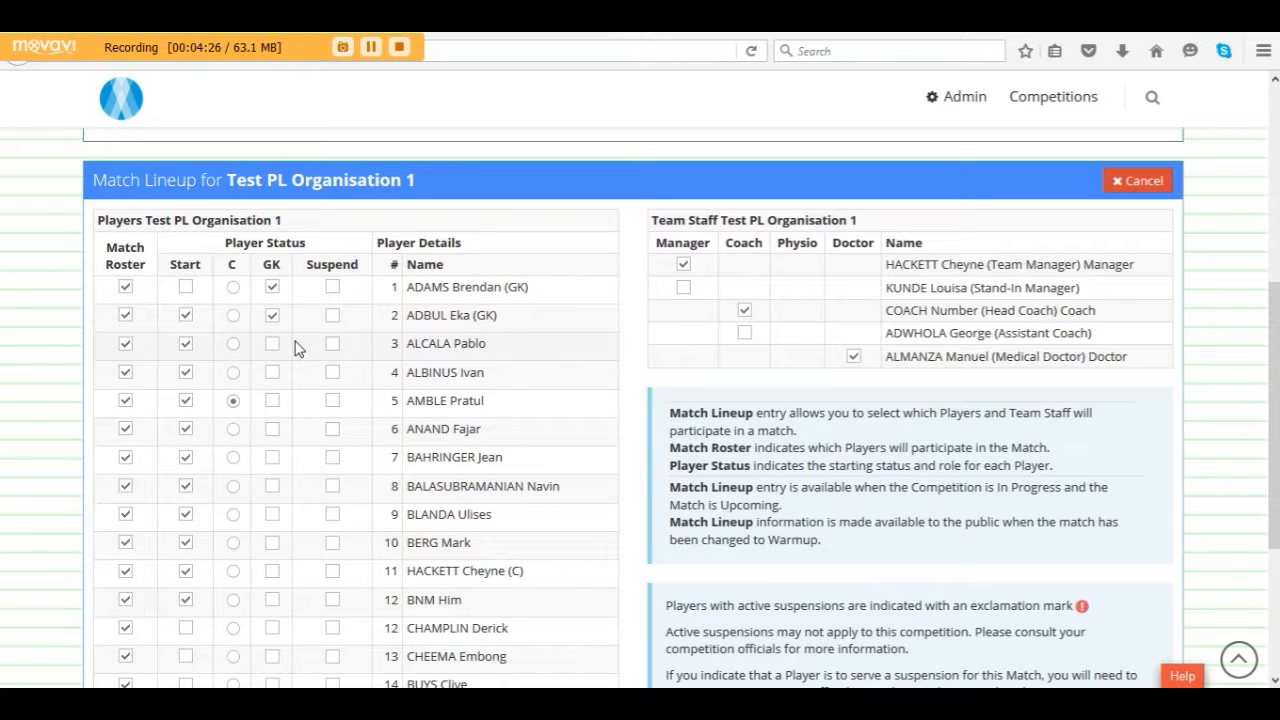
pyautogui.click(125, 287)
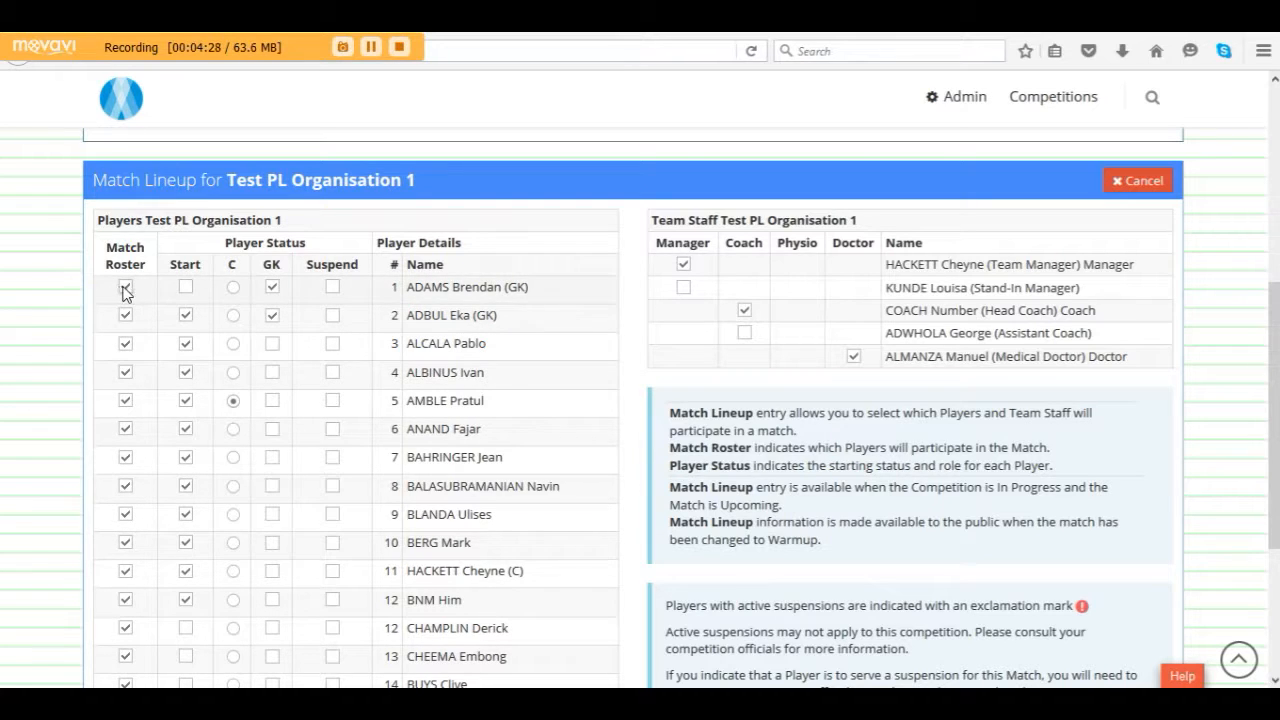
pyautogui.scroll(-2, 191, 395)
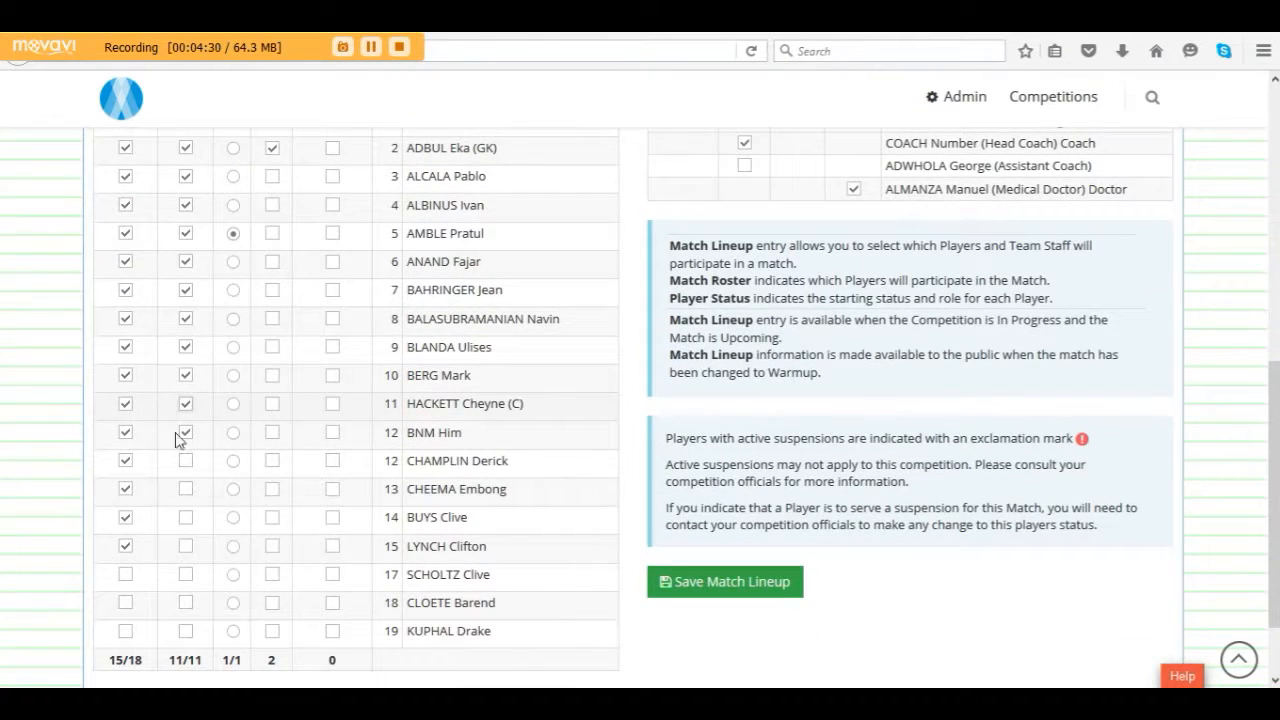
pyautogui.click(125, 575)
pyautogui.scroll(2, 263, 577)
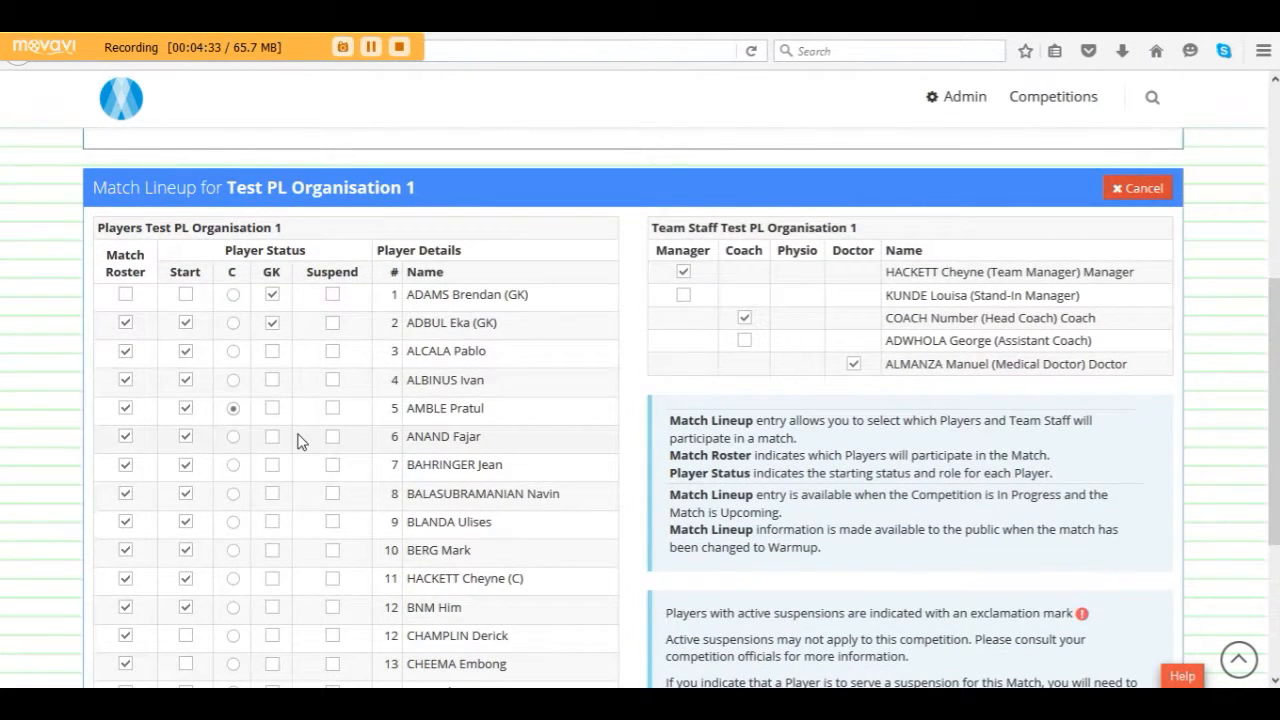
# Step: Select the stand-in manager as match manager and clear the medical doctor and head coach from the team staff
pyautogui.scroll(-2, 298, 441)
pyautogui.scroll(2, 298, 441)
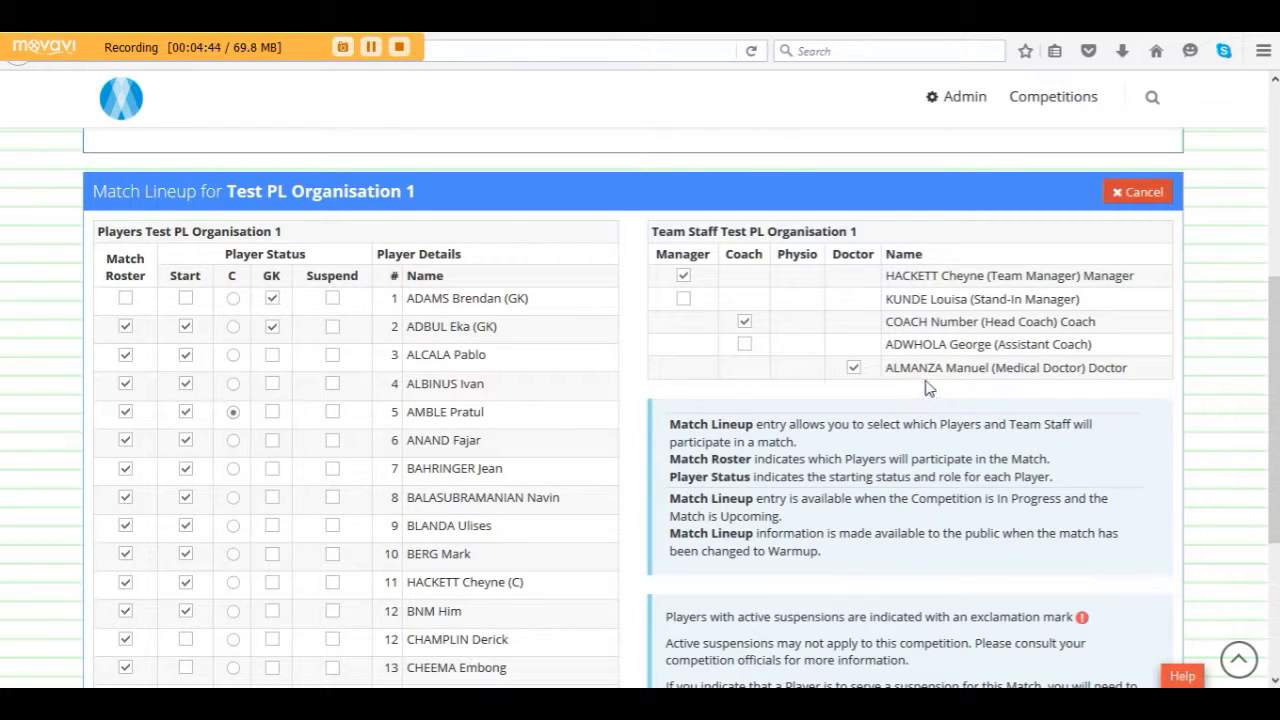
pyautogui.click(684, 300)
pyautogui.click(855, 368)
pyautogui.click(745, 322)
# Step: Try to save the match lineup without a coach nominated
pyautogui.scroll(-2, 812, 404)
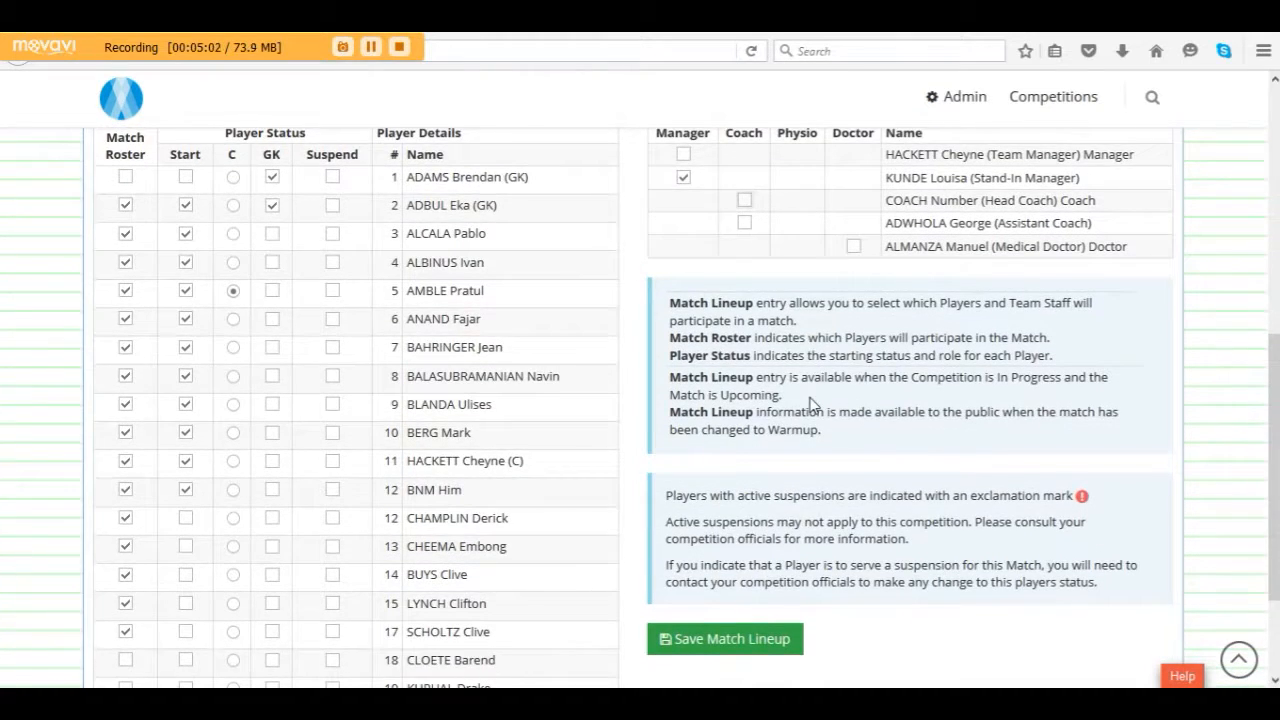
pyautogui.scroll(-1, 812, 400)
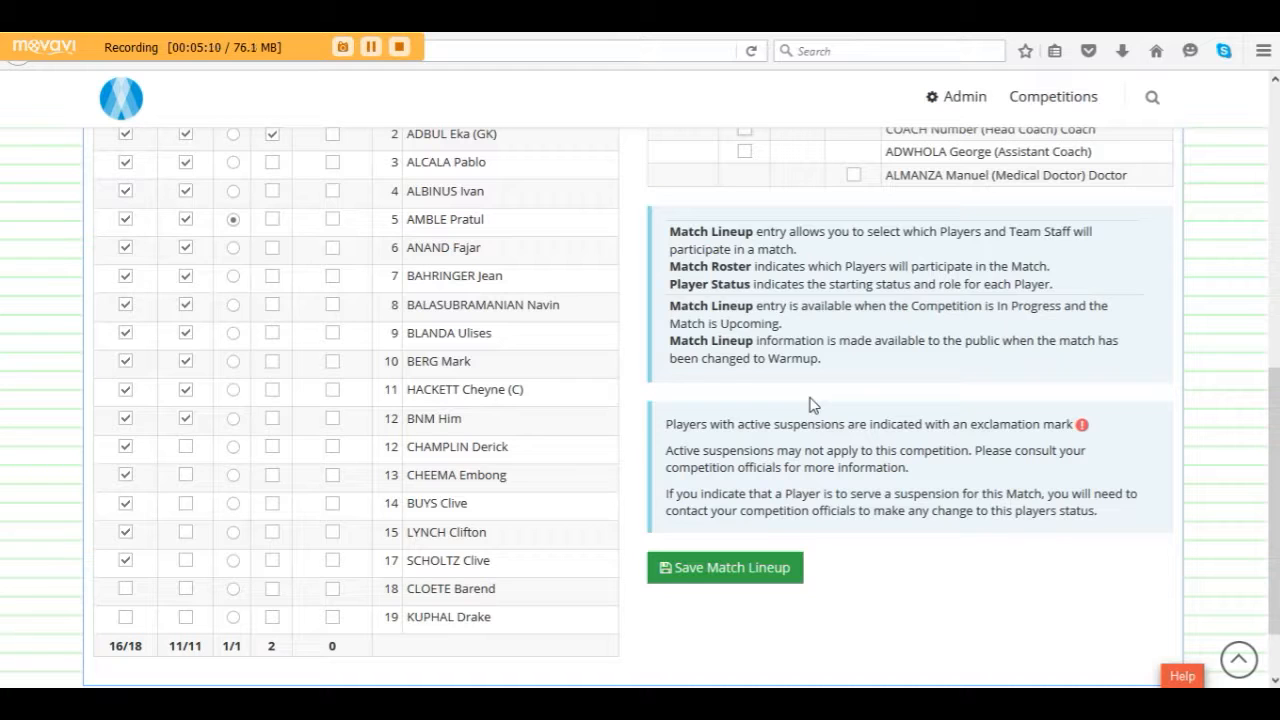
pyautogui.scroll(-1, 810, 404)
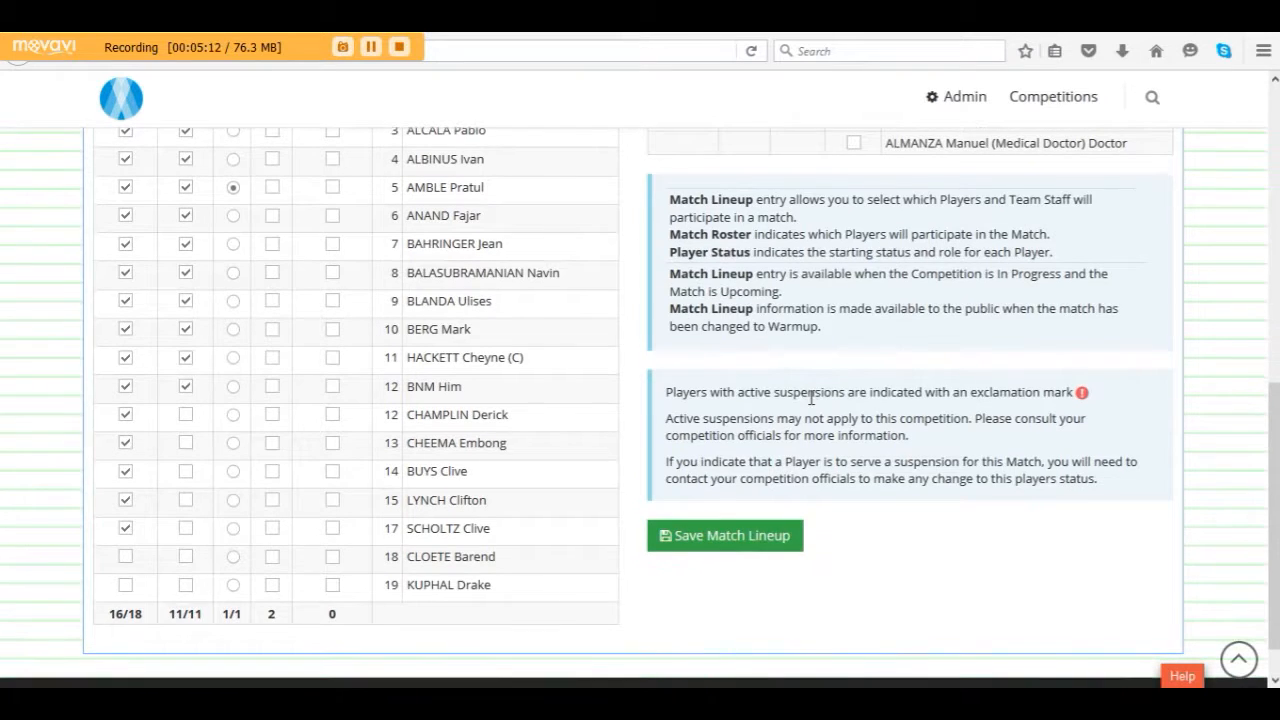
pyautogui.moveTo(1275, 508); pyautogui.dragTo(1276, 489)
pyautogui.click(728, 566)
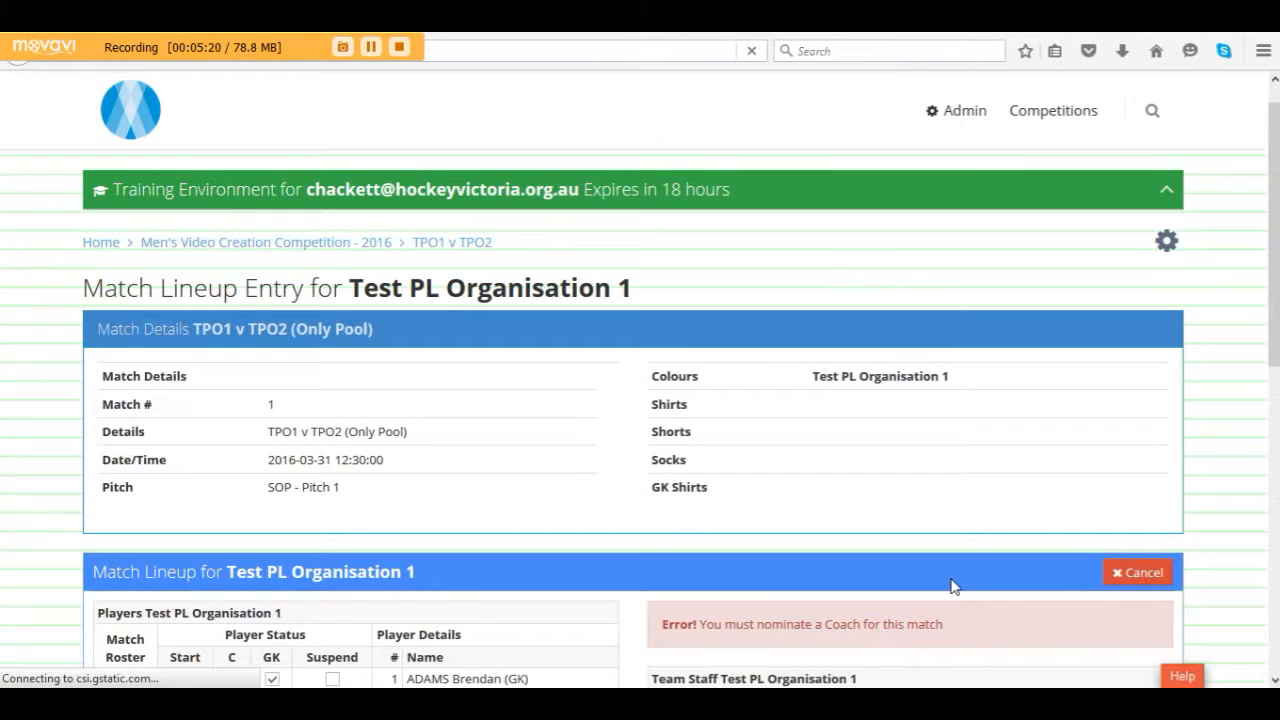
# Step: Nominate the head coach as the coach for this match and save the match lineup
pyautogui.scroll(-4, 952, 587)
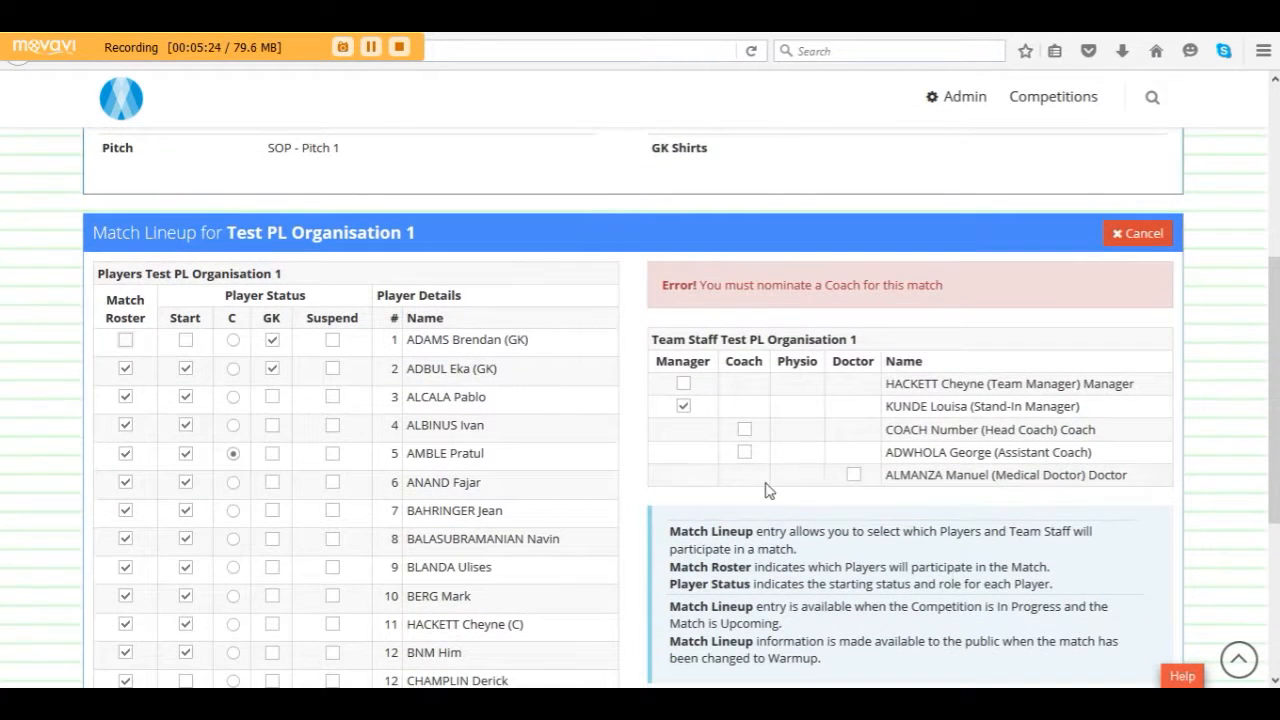
pyautogui.click(744, 430)
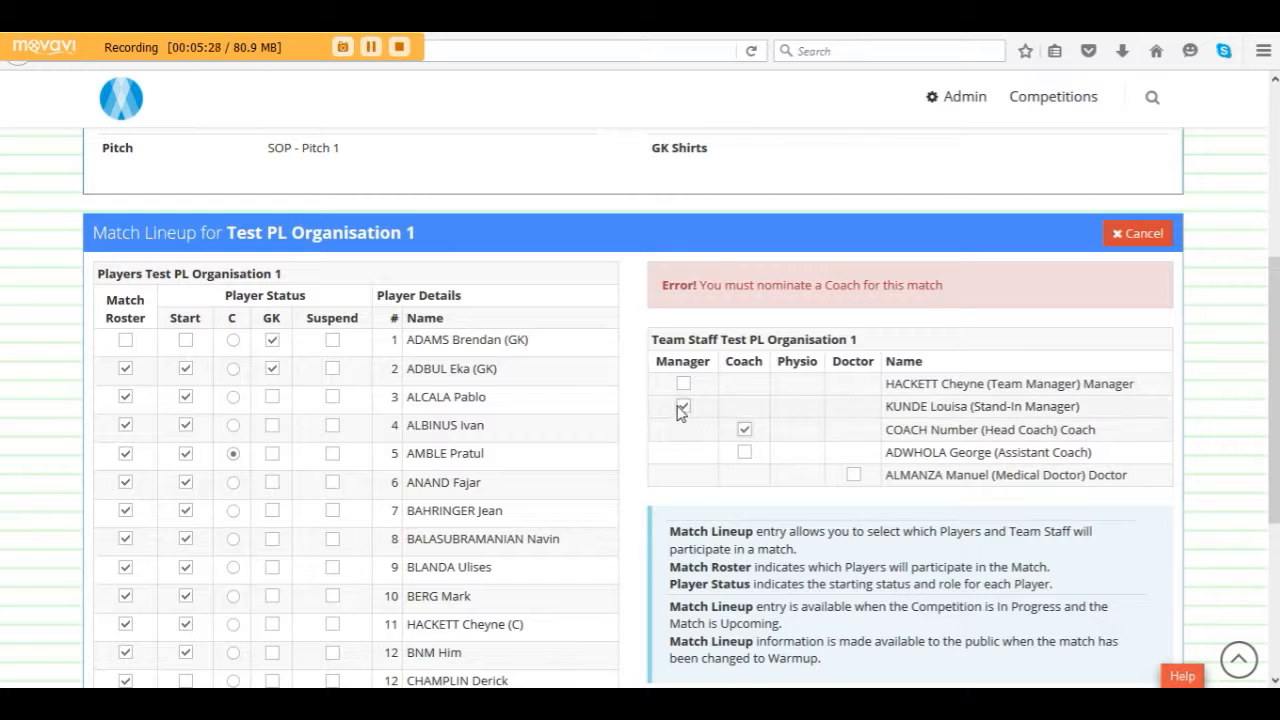
pyautogui.scroll(-5, 1210, 430)
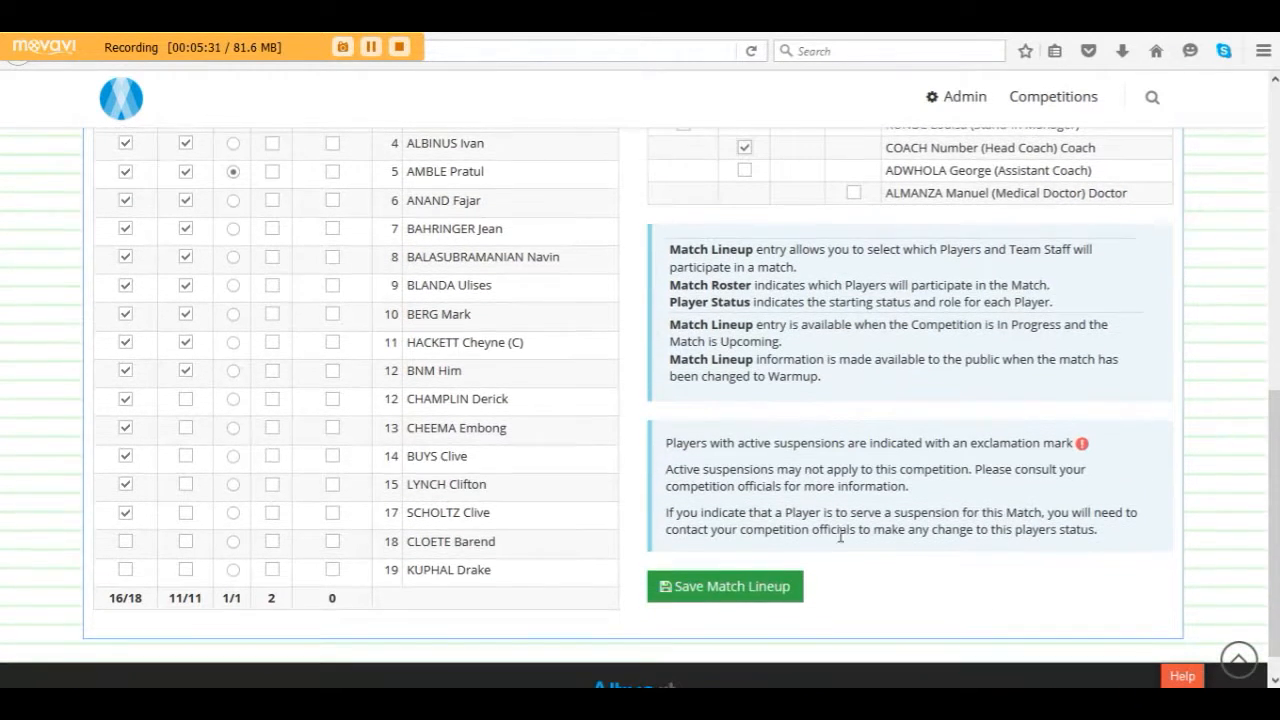
pyautogui.click(743, 586)
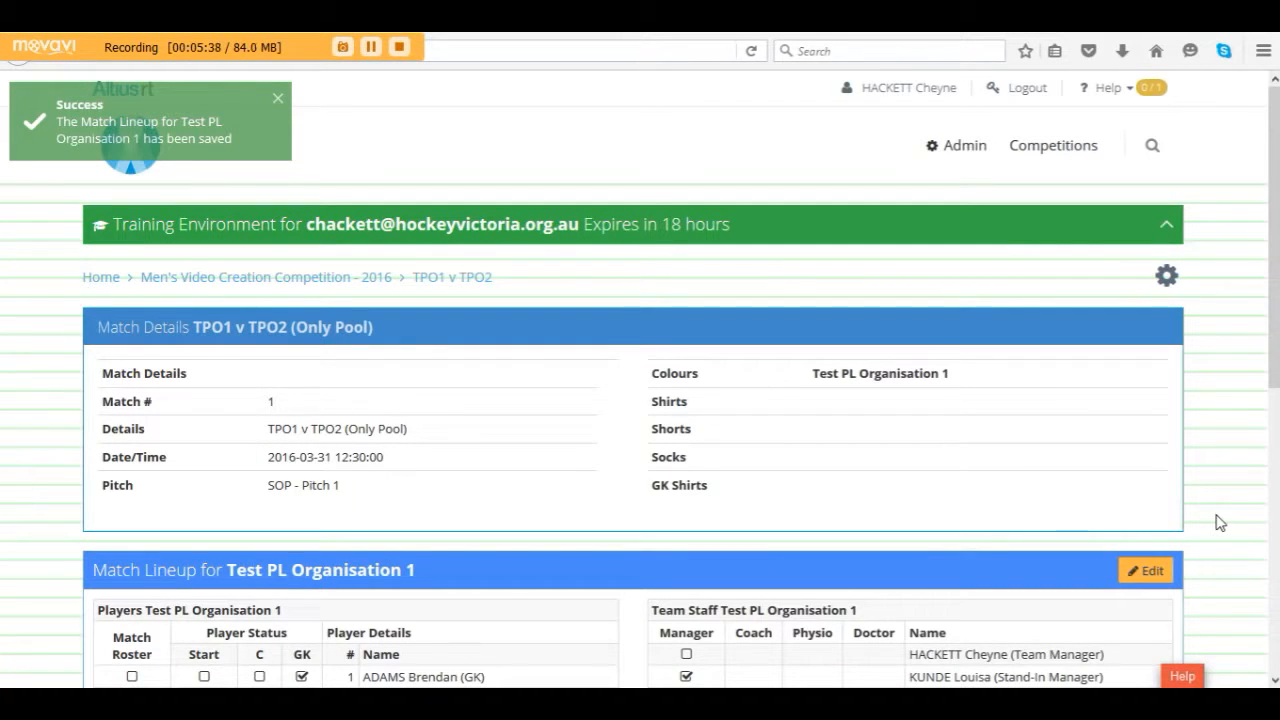
# Step: Review the saved lineup's roster, starters, captain, goalkeepers and team staff together with the match details
pyautogui.scroll(-3, 1219, 522)
pyautogui.scroll(-2, 1219, 522)
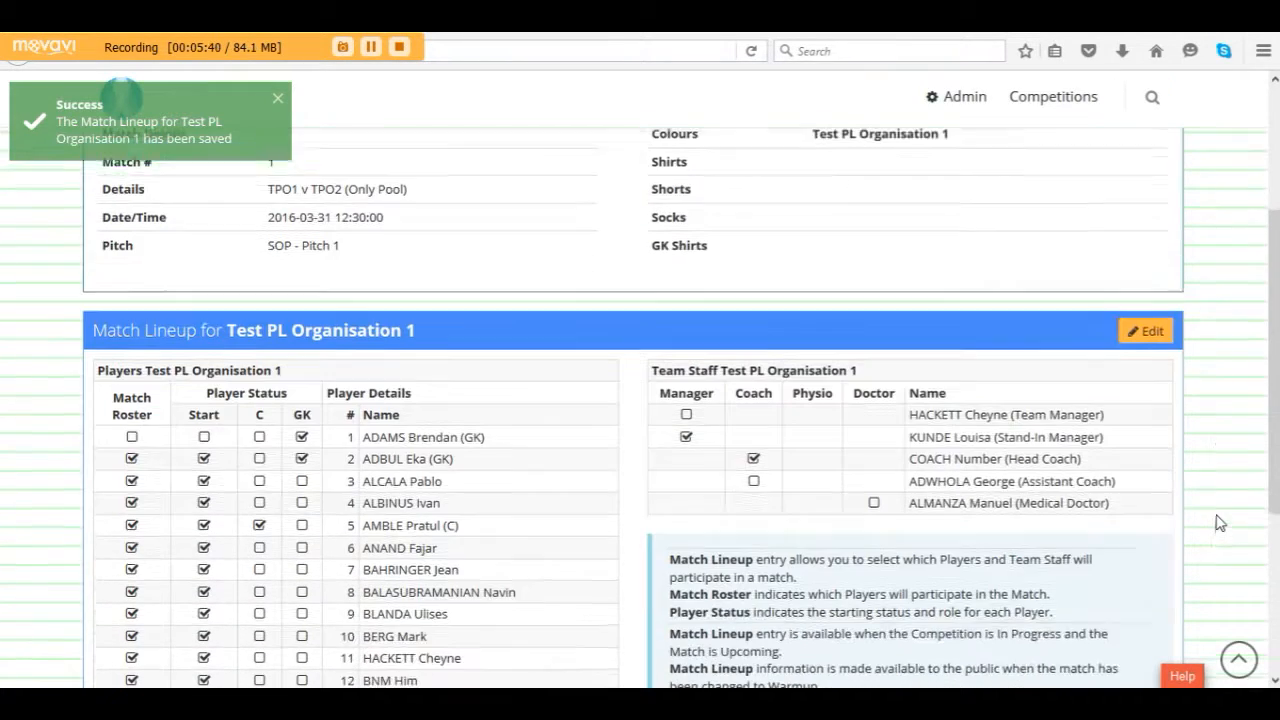
pyautogui.scroll(-4, 1219, 522)
pyautogui.scroll(-1, 1219, 522)
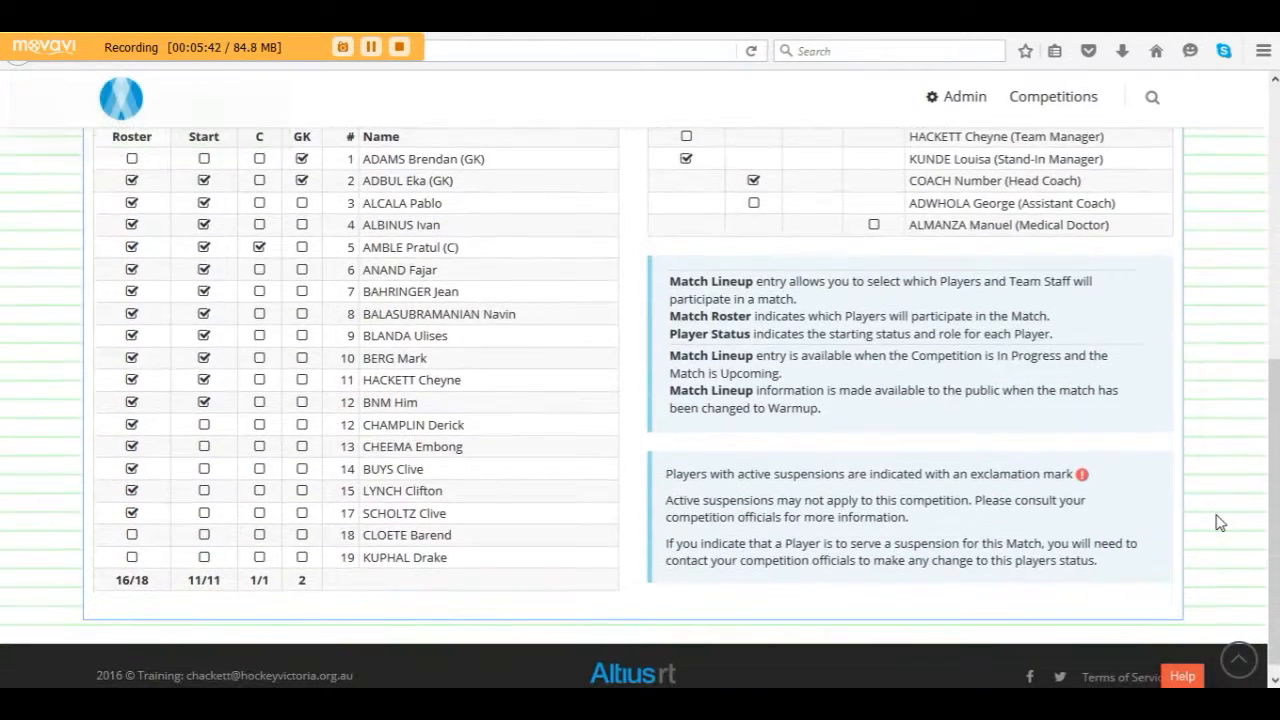
pyautogui.moveTo(1273, 543); pyautogui.dragTo(1275, 310)
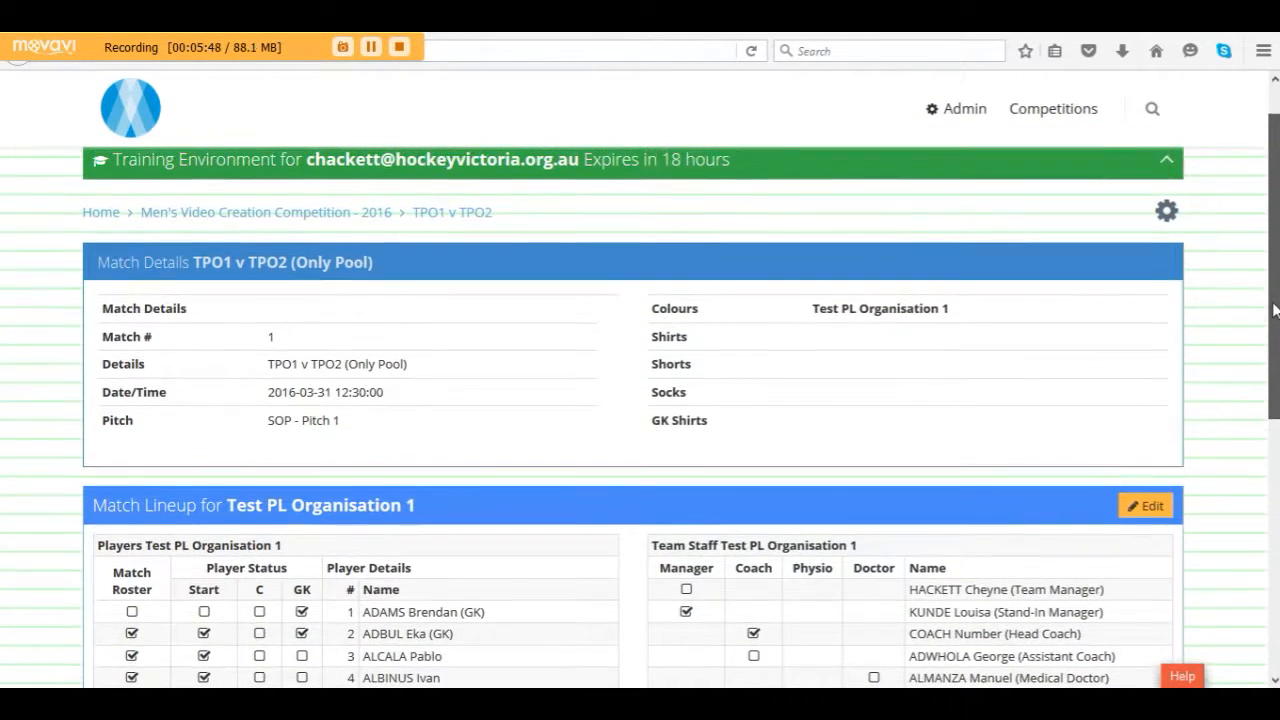
pyautogui.moveTo(1275, 310); pyautogui.dragTo(1277, 496)
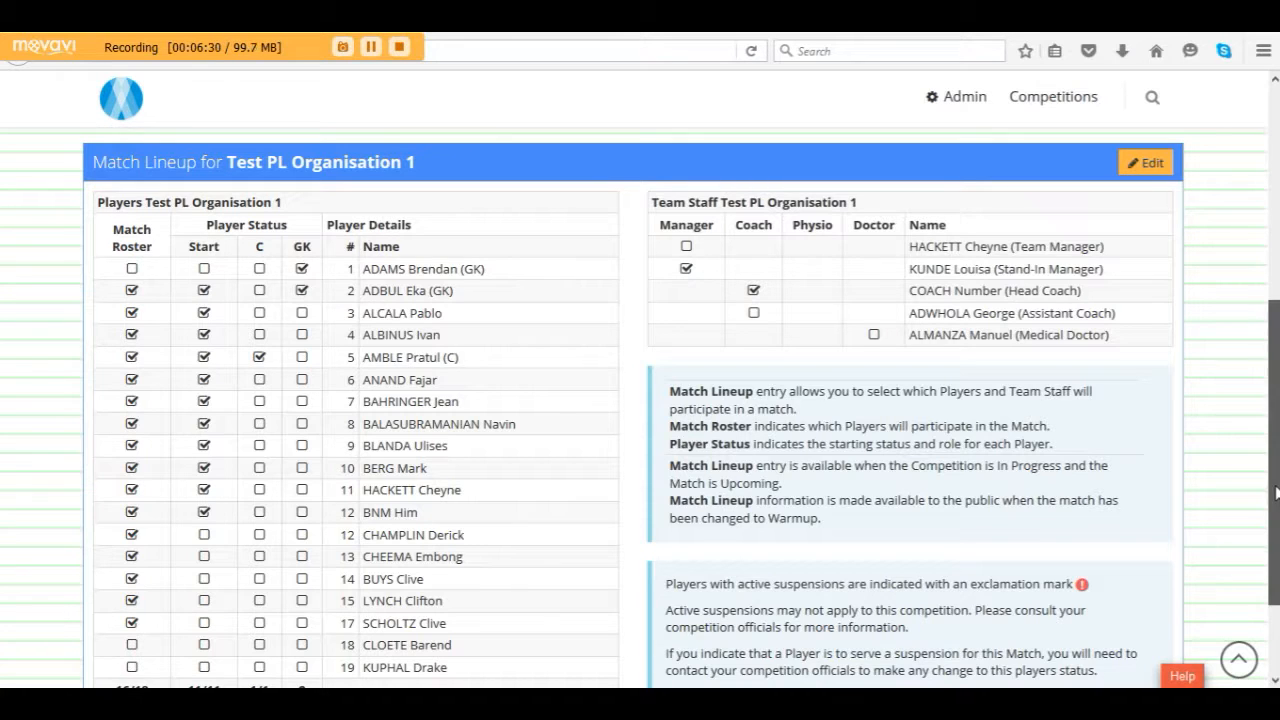
pyautogui.moveTo(1275, 490); pyautogui.dragTo(1275, 500)
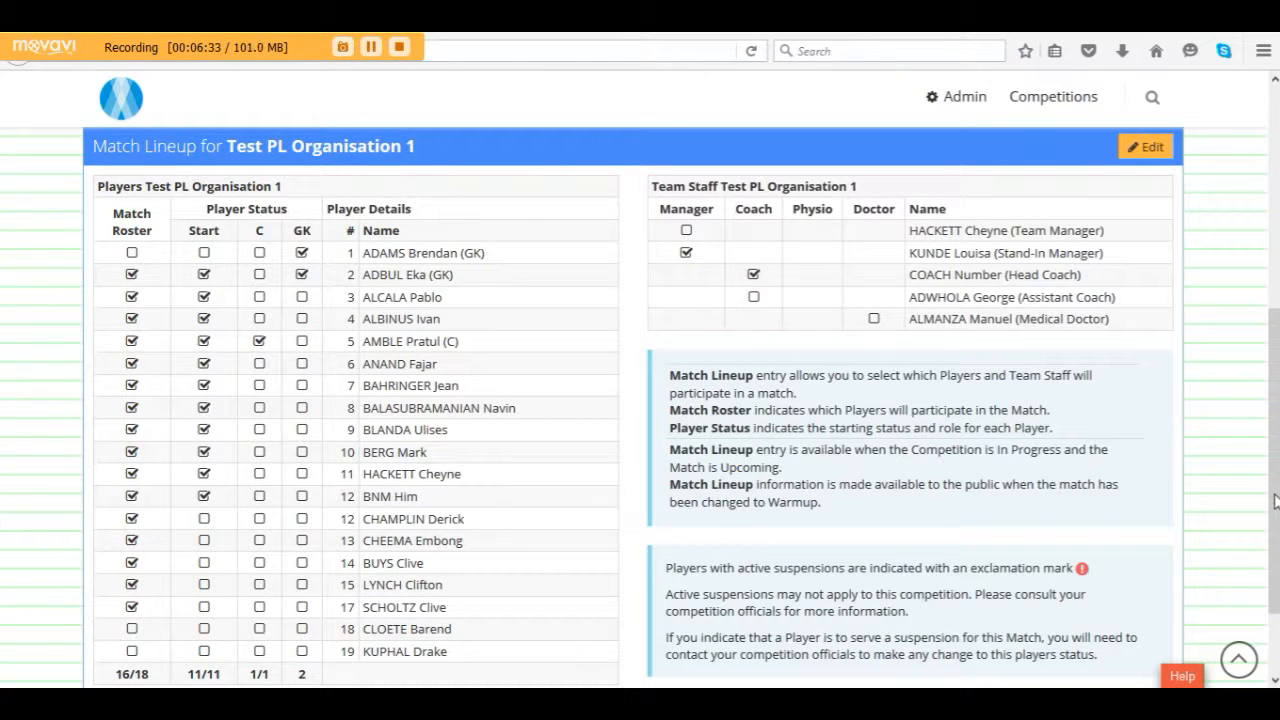
pyautogui.moveTo(1275, 500); pyautogui.dragTo(1275, 499)
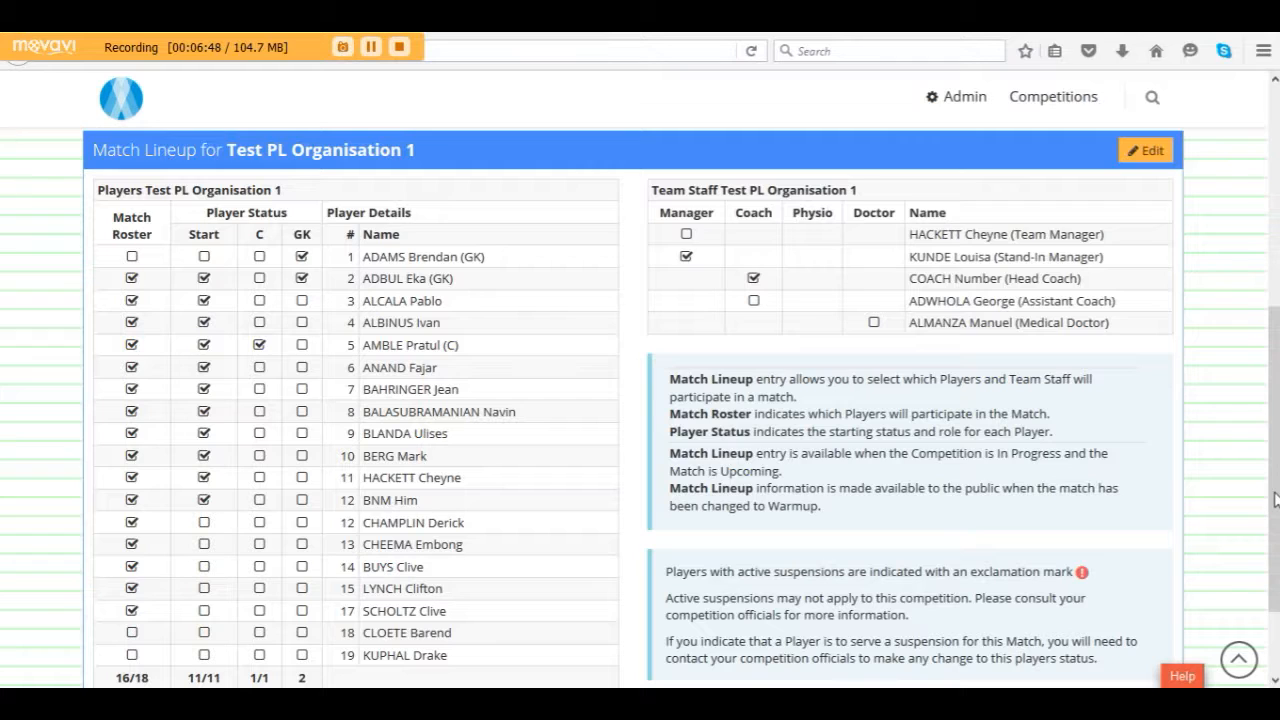
pyautogui.moveTo(1275, 500); pyautogui.dragTo(1275, 319)
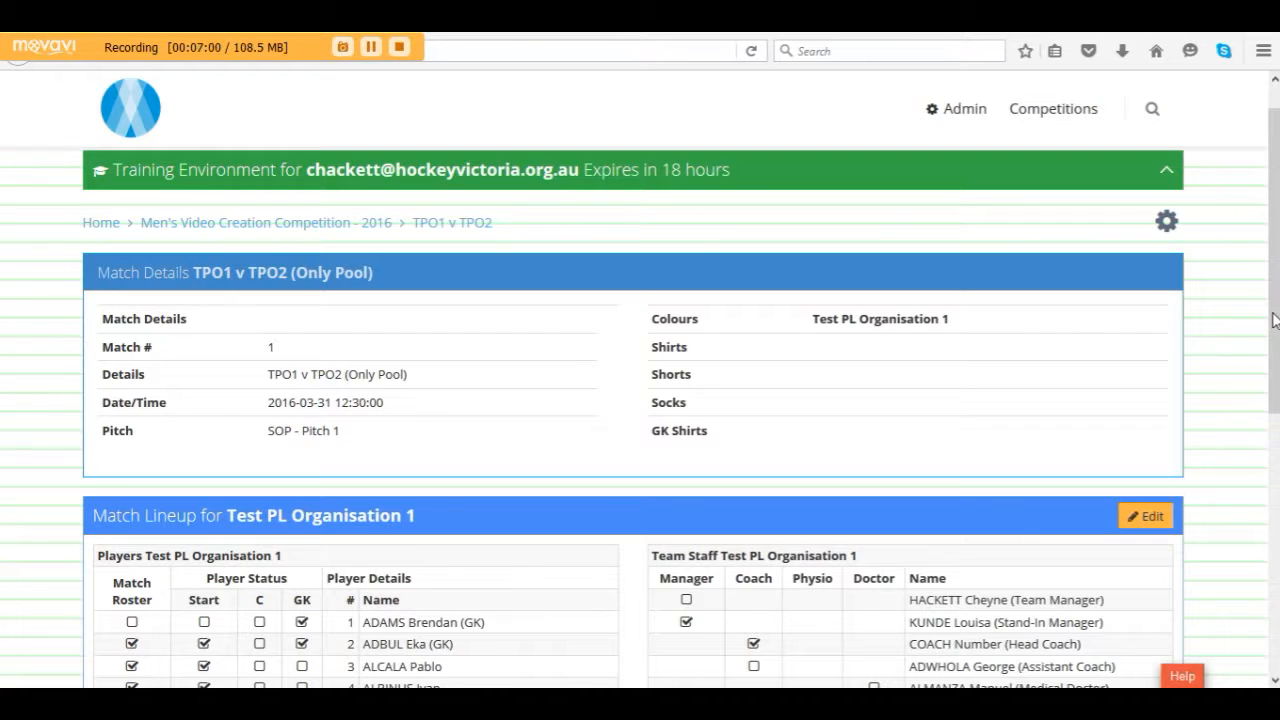
pyautogui.moveTo(1275, 320); pyautogui.dragTo(1275, 365)
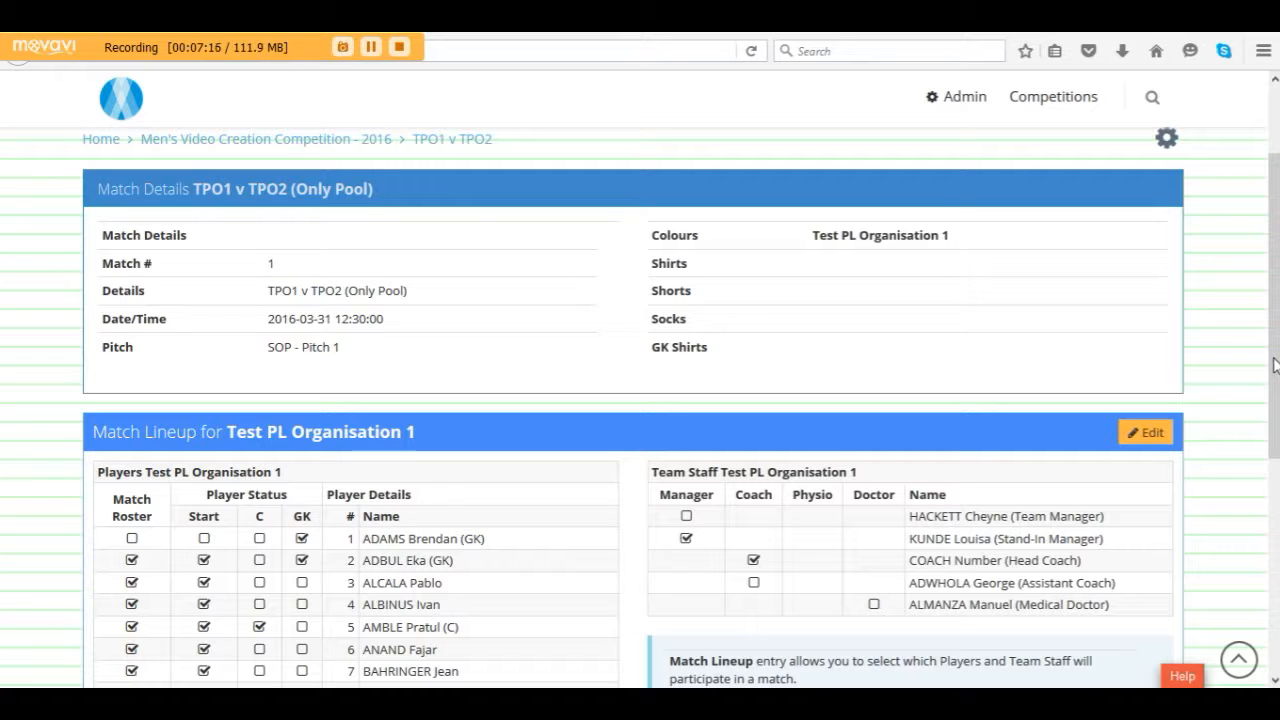
pyautogui.moveTo(1275, 365); pyautogui.dragTo(1275, 380)
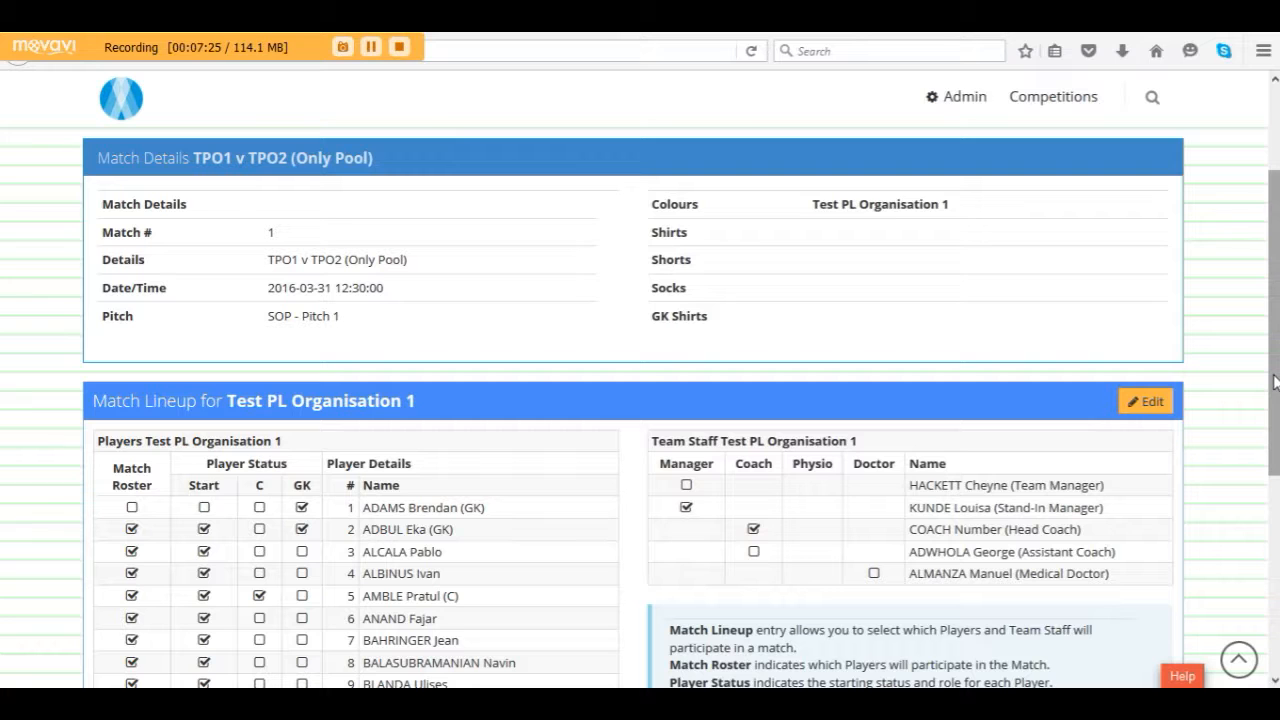
pyautogui.moveTo(1275, 380); pyautogui.dragTo(1275, 388)
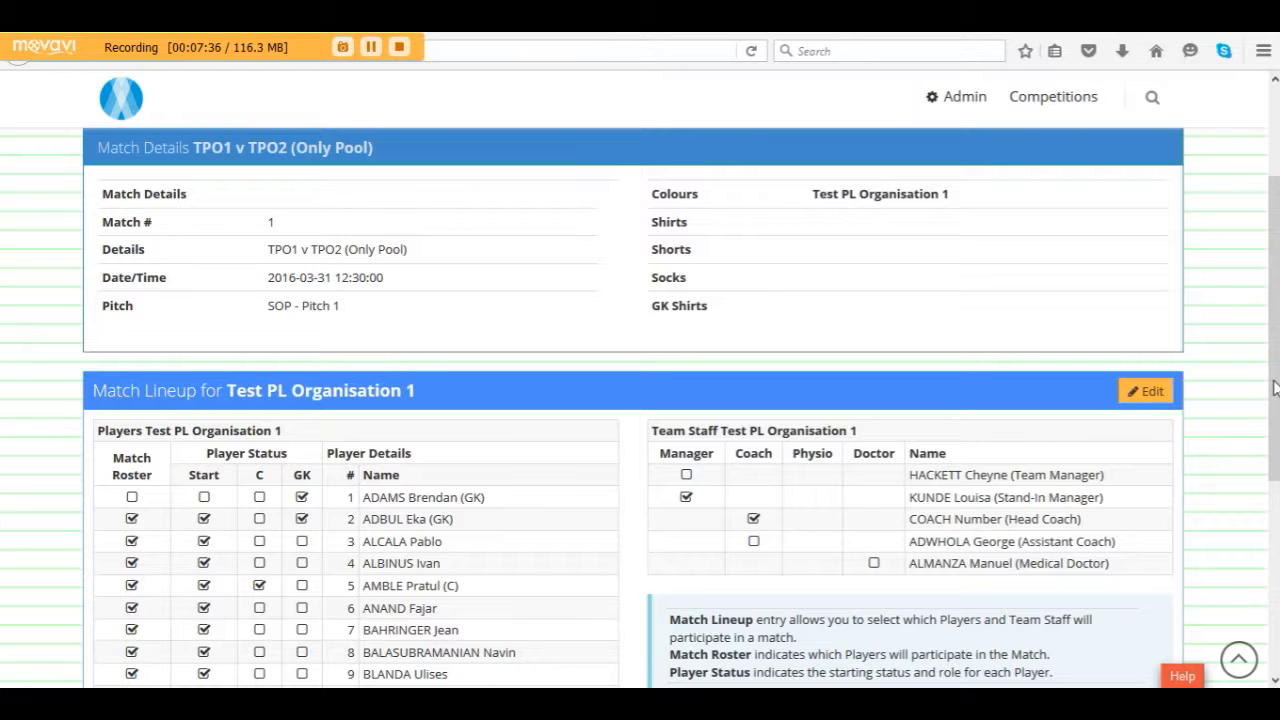
pyautogui.moveTo(1275, 388); pyautogui.dragTo(1250, 340)
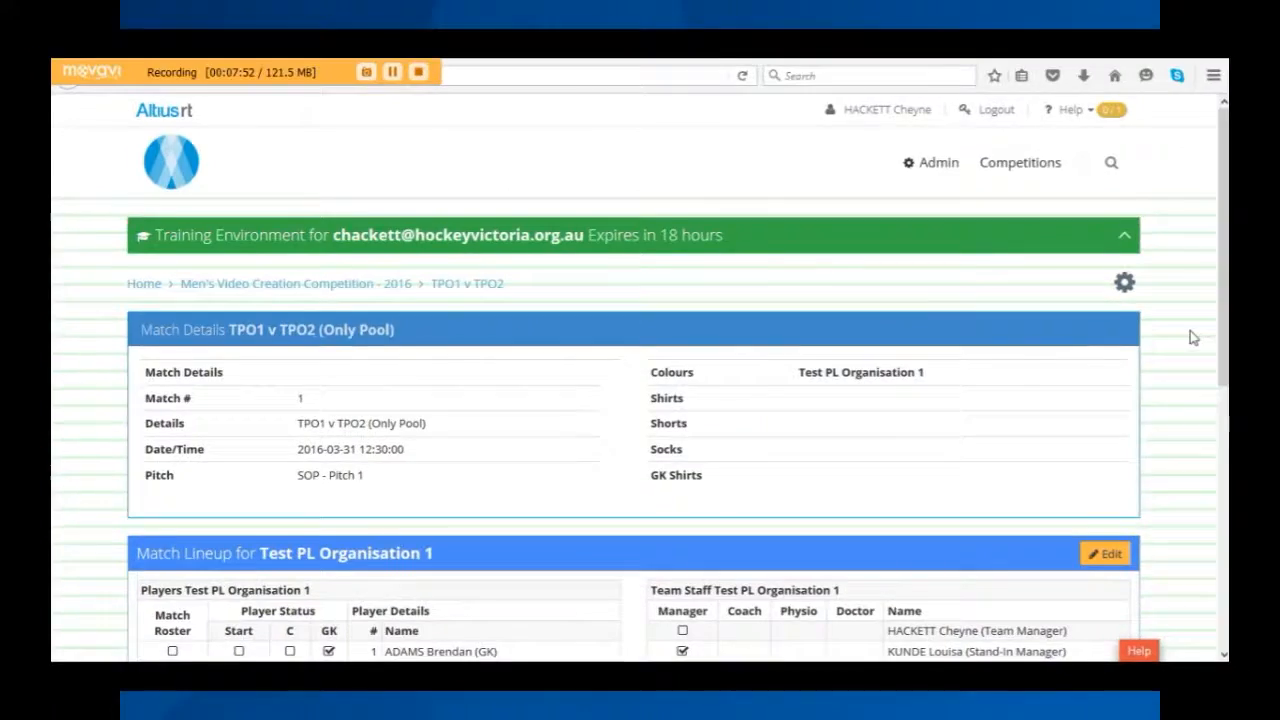